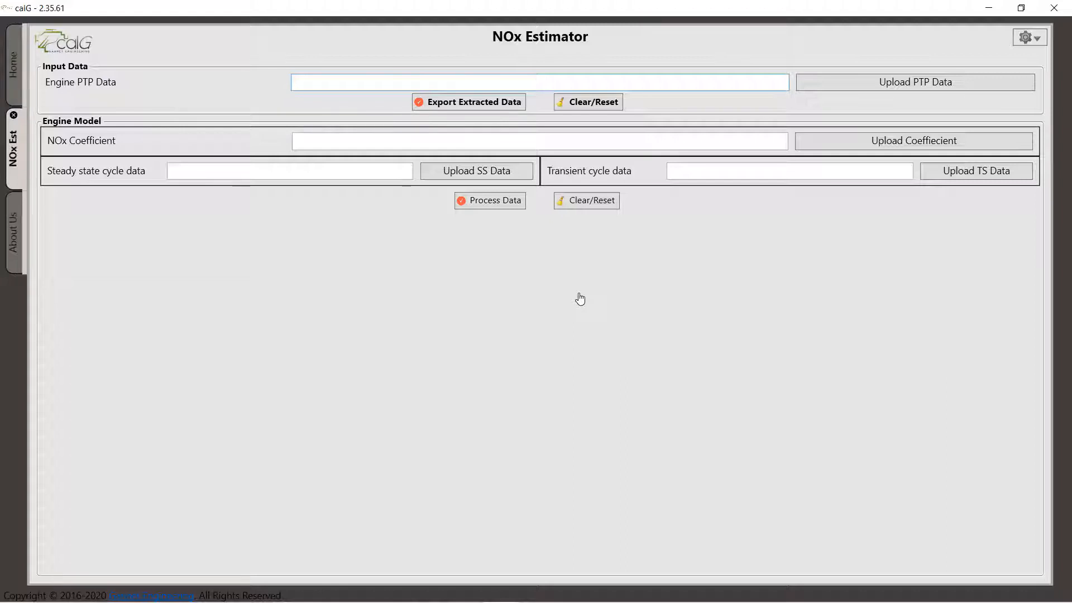
# - Upload DOE_PTP_Data.xlsx from the 5.NOx_Estimator sample data folder as the engine PTP data
pyautogui.click(886, 82)
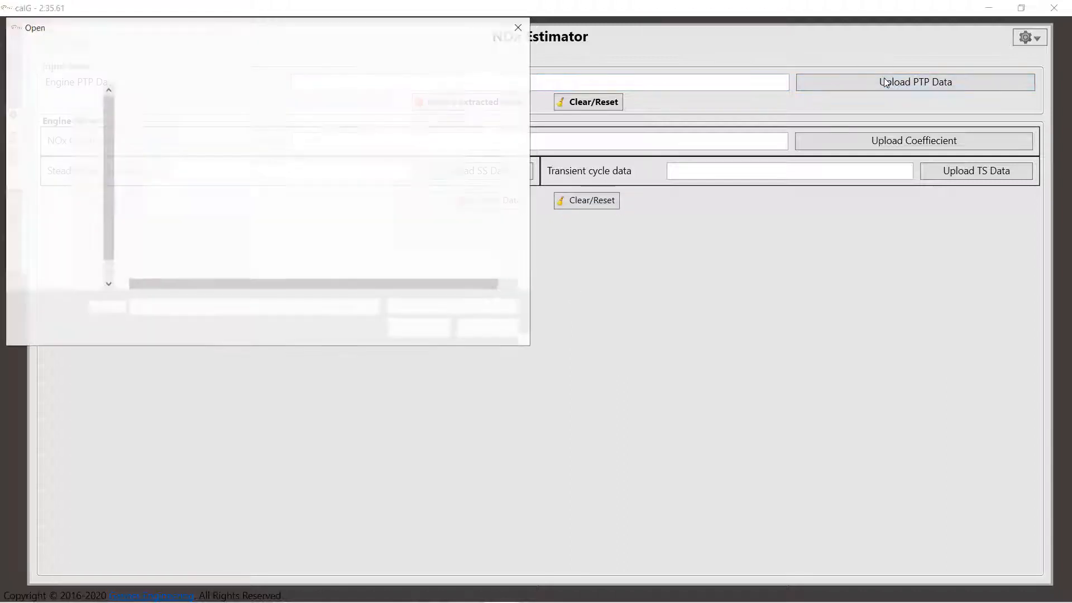
pyautogui.click(228, 48)
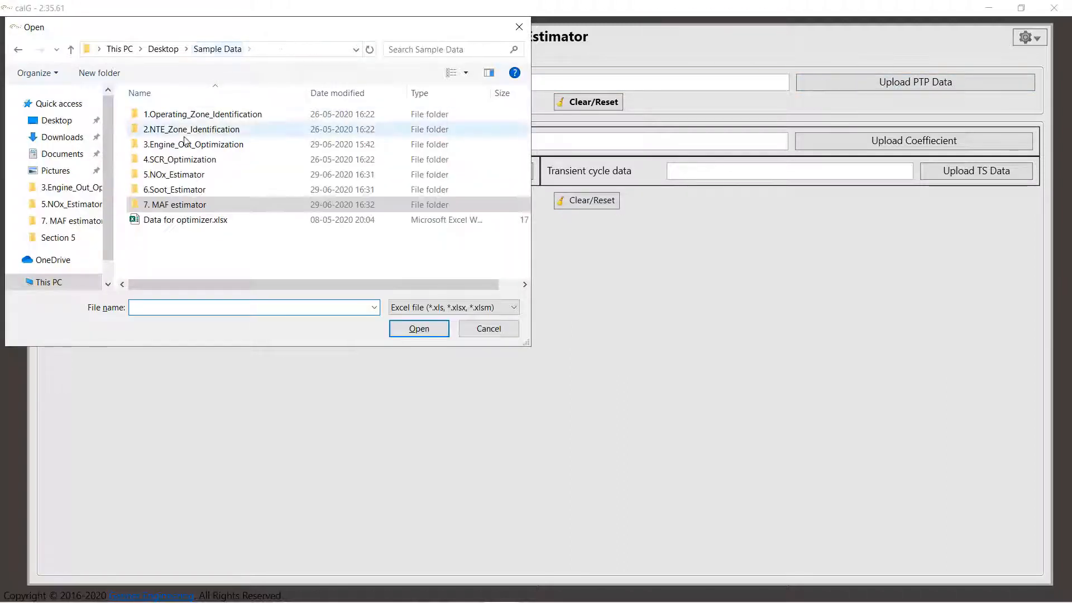
pyautogui.doubleClick(178, 160)
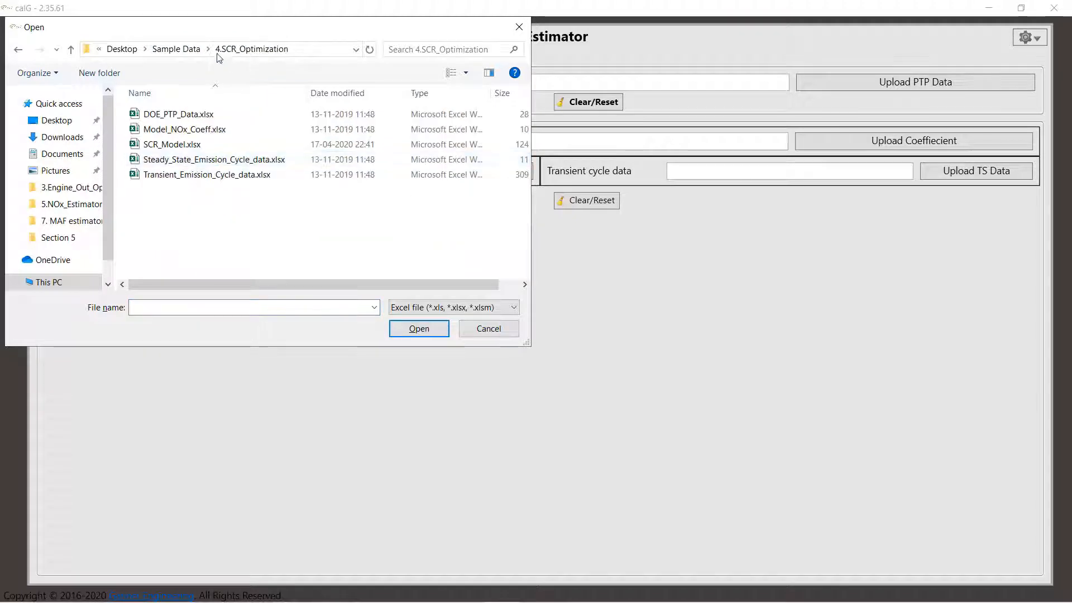
pyautogui.click(176, 49)
pyautogui.doubleClick(184, 174)
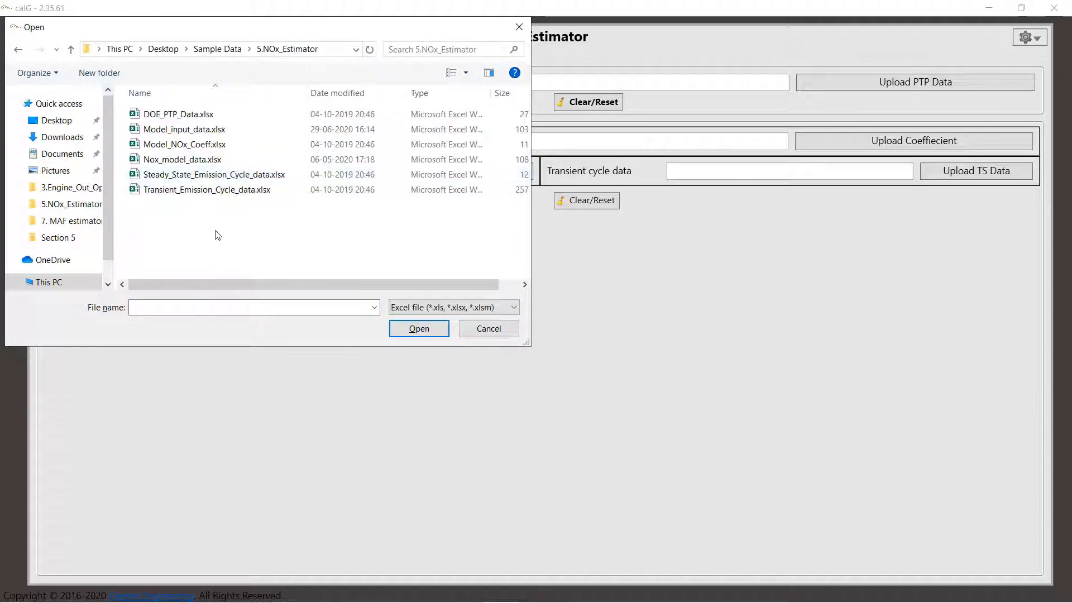
pyautogui.doubleClick(203, 114)
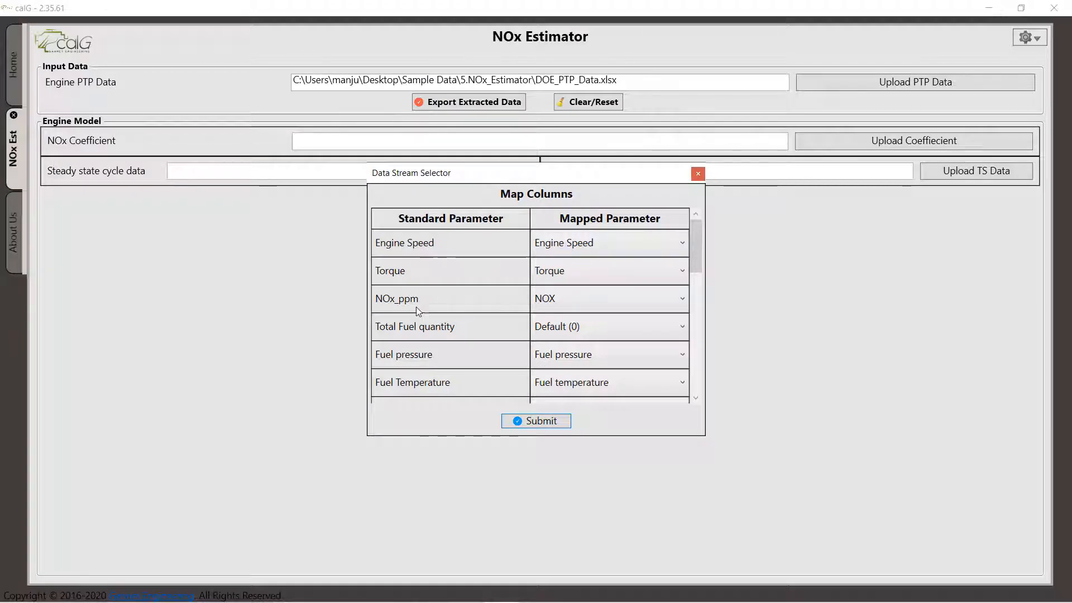
# - Check the column choices for NOx_ppm in the PTP data mapping and keep NOX selected
pyautogui.click(595, 309)
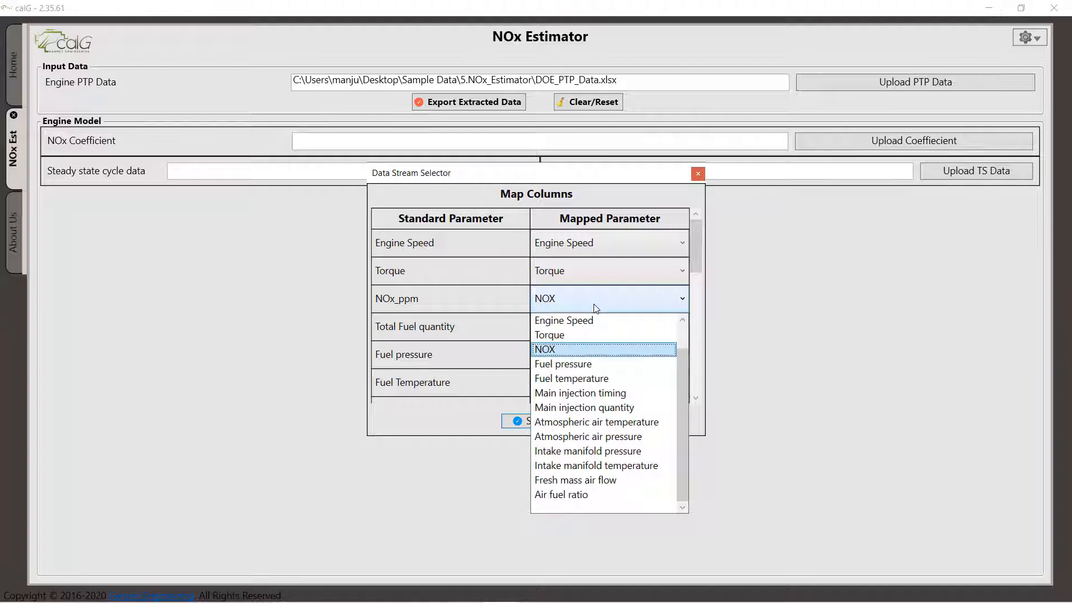
pyautogui.click(596, 309)
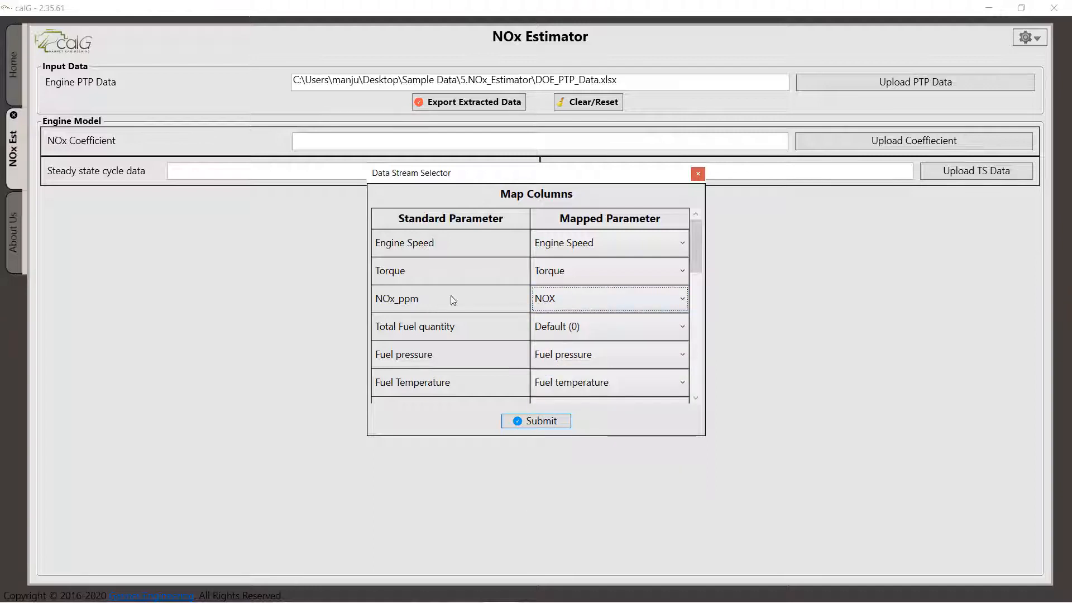
pyautogui.click(571, 306)
pyautogui.click(563, 348)
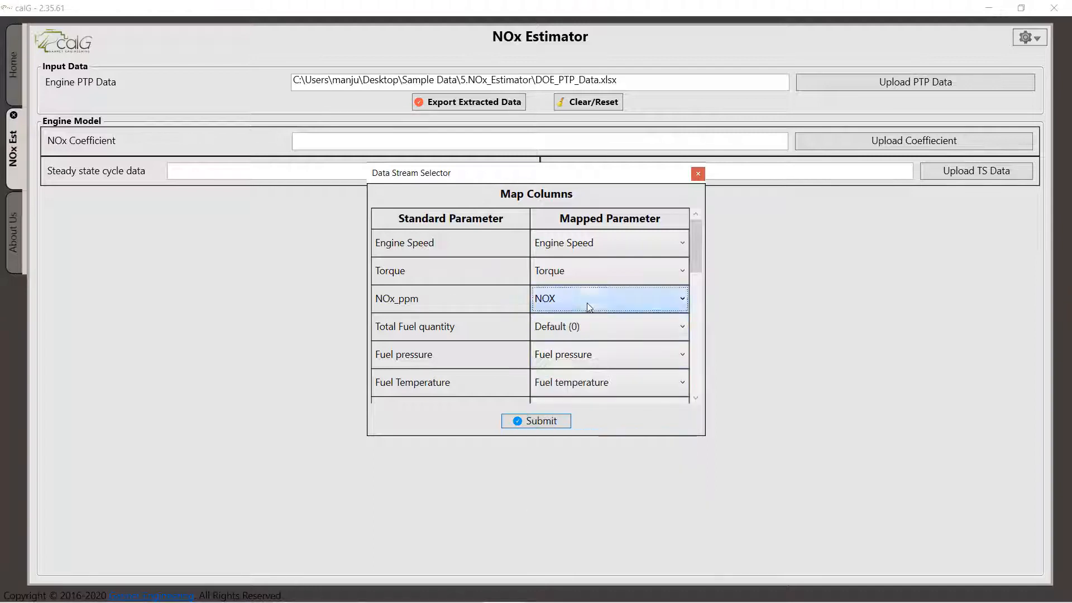
pyautogui.scroll(-1, 698, 279)
pyautogui.scroll(-3, 675, 284)
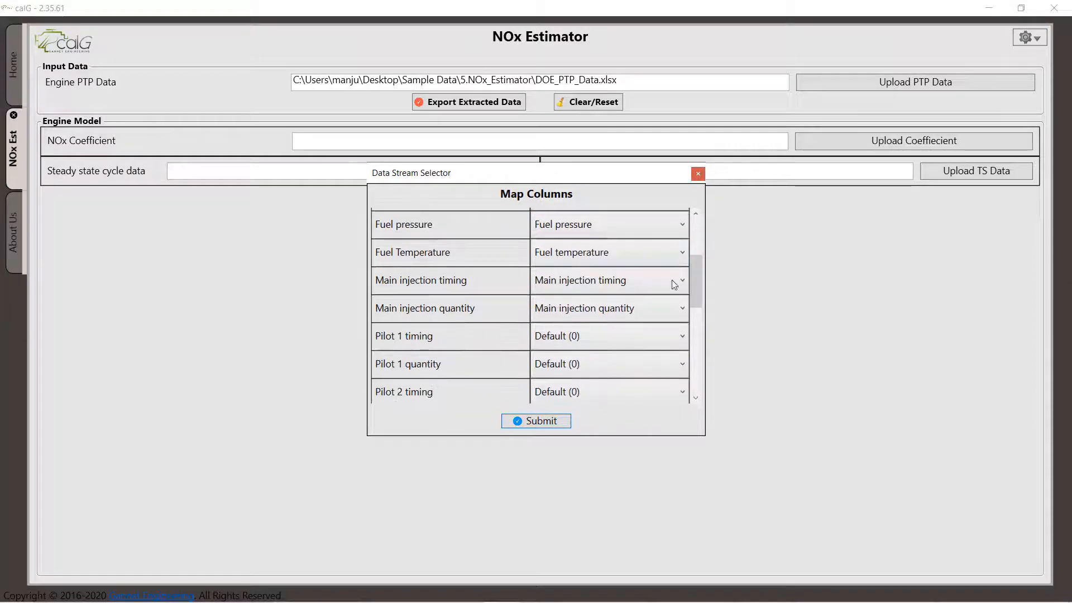
# - Review the mapped columns for fuel pressure, fuel temperature, main injection timing and main injection quantity
pyautogui.click(597, 228)
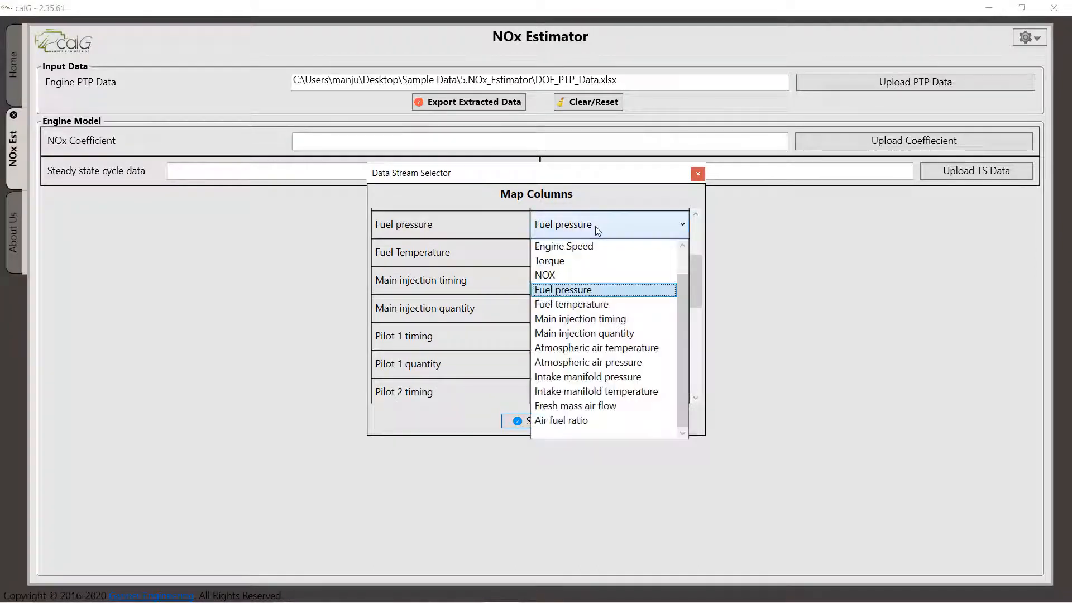
pyautogui.click(596, 226)
pyautogui.click(596, 256)
pyautogui.click(595, 257)
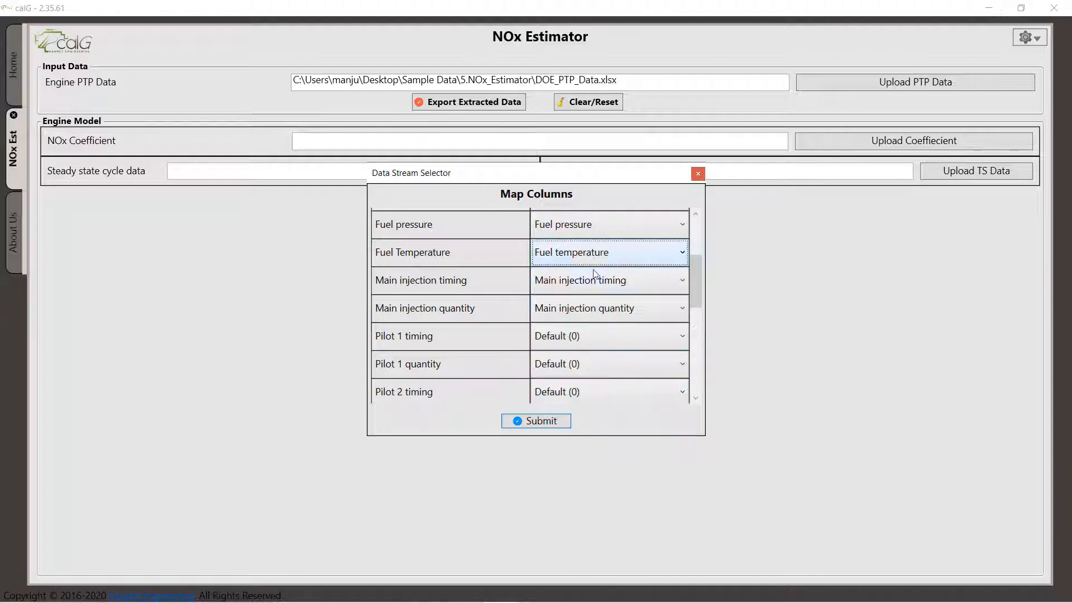
pyautogui.click(595, 285)
pyautogui.click(594, 286)
pyautogui.click(605, 321)
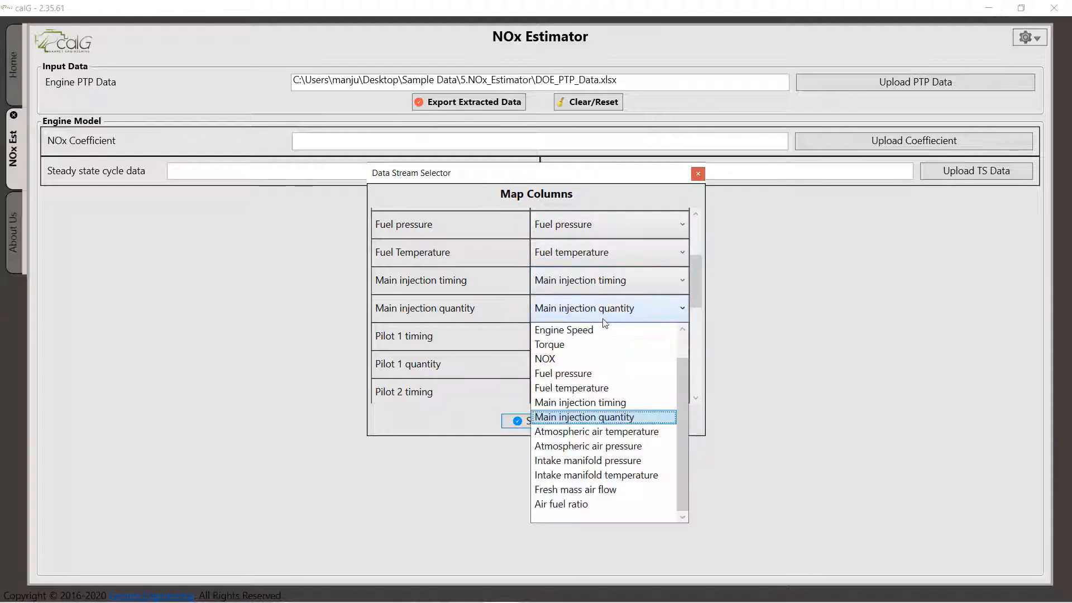
pyautogui.click(605, 322)
# - Review the atmospheric air, intake manifold, fresh mass air flow and air fuel ratio mappings, and submit the PTP column mapping
pyautogui.moveTo(700, 300); pyautogui.dragTo(708, 380)
pyautogui.click(650, 255)
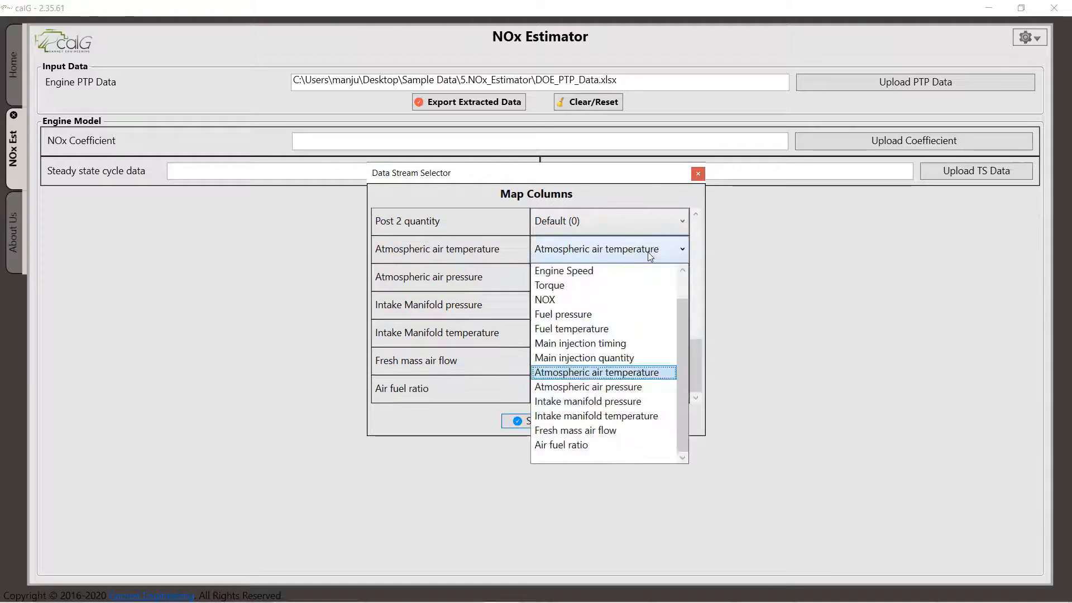
pyautogui.click(651, 256)
pyautogui.click(652, 281)
pyautogui.click(652, 284)
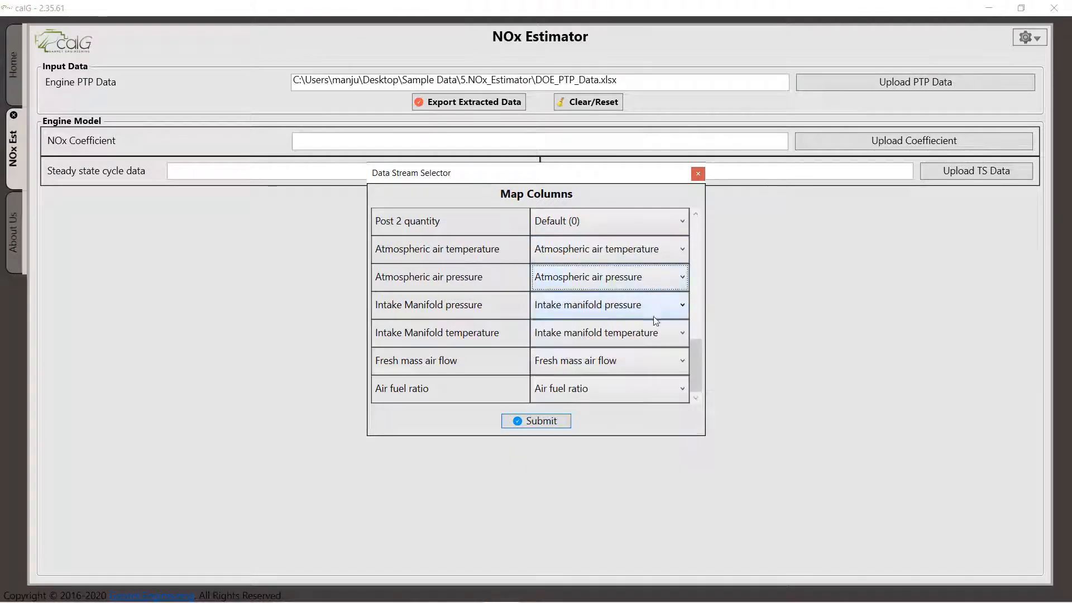
pyautogui.click(656, 314)
pyautogui.click(656, 313)
pyautogui.click(655, 334)
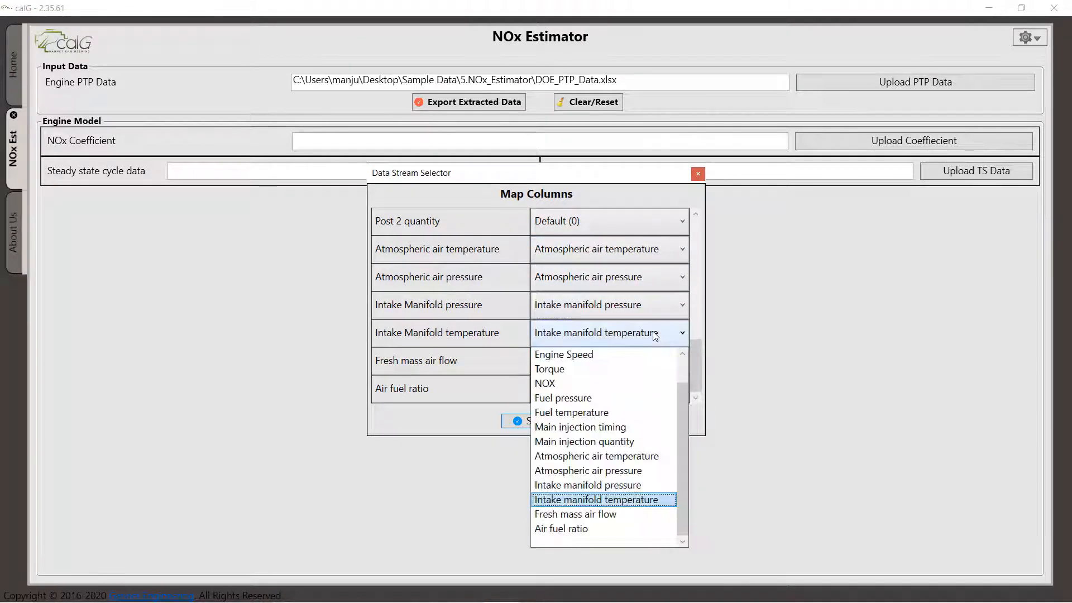
pyautogui.click(655, 334)
pyautogui.click(642, 364)
pyautogui.click(642, 364)
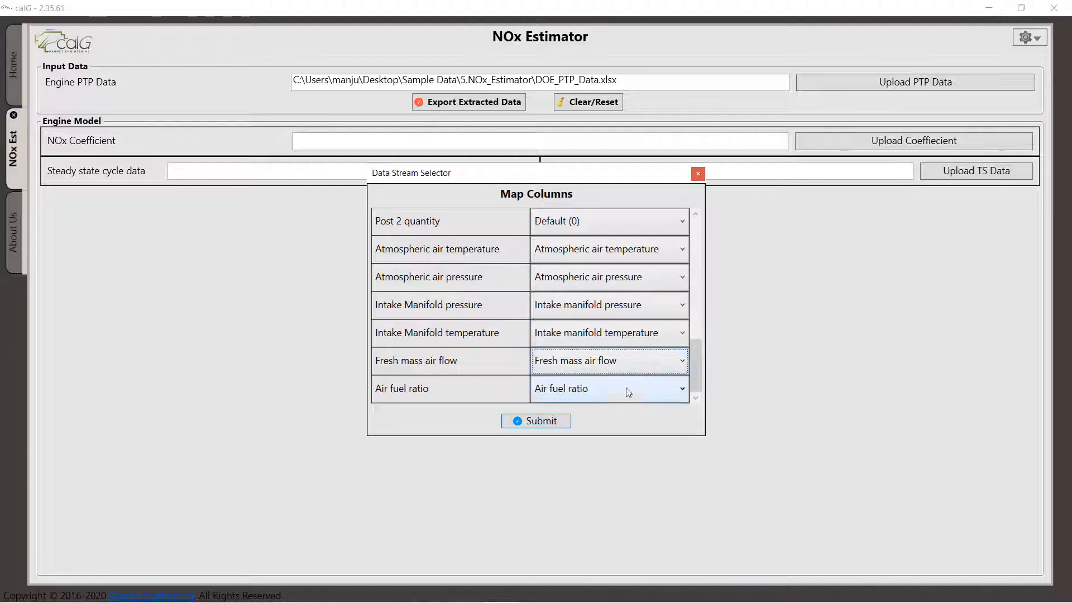
pyautogui.click(628, 389)
pyautogui.click(629, 387)
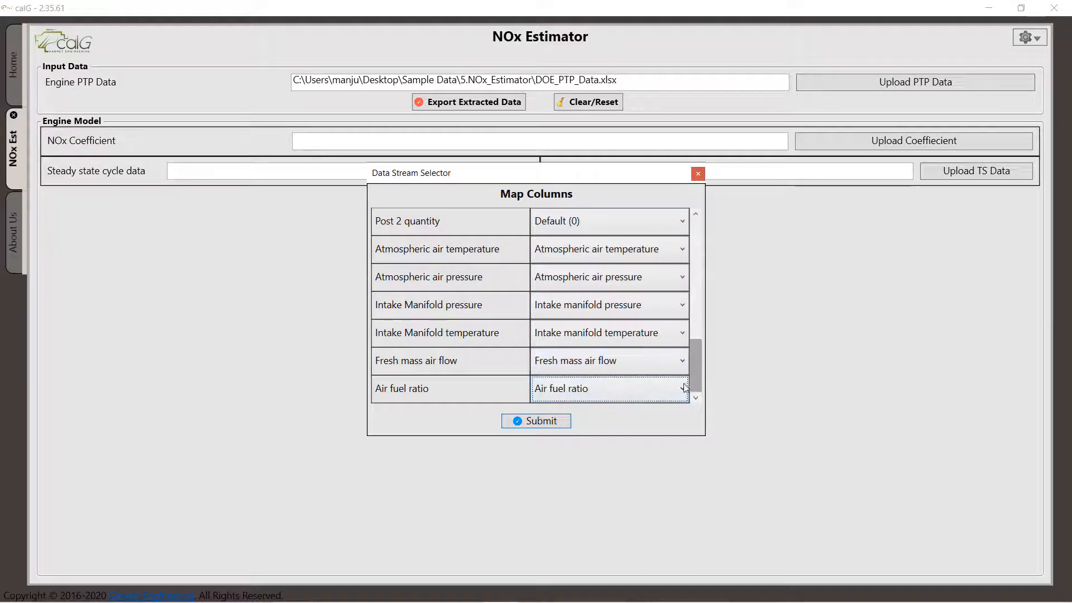
pyautogui.click(540, 421)
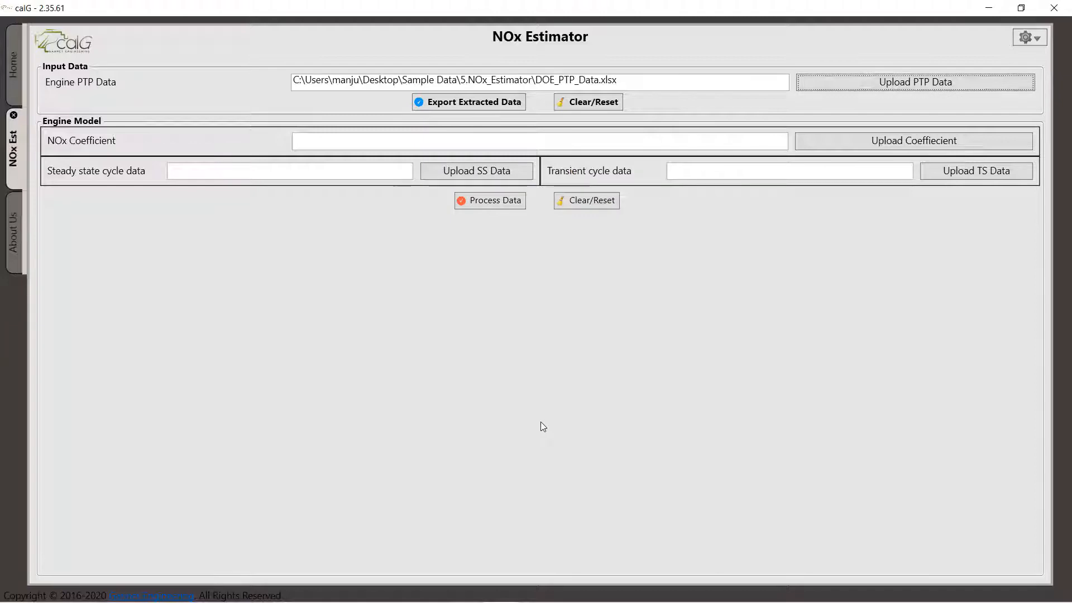
# - Export the extracted data over the existing Model_input_data.xlsx and open the exported file in Excel
pyautogui.click(470, 103)
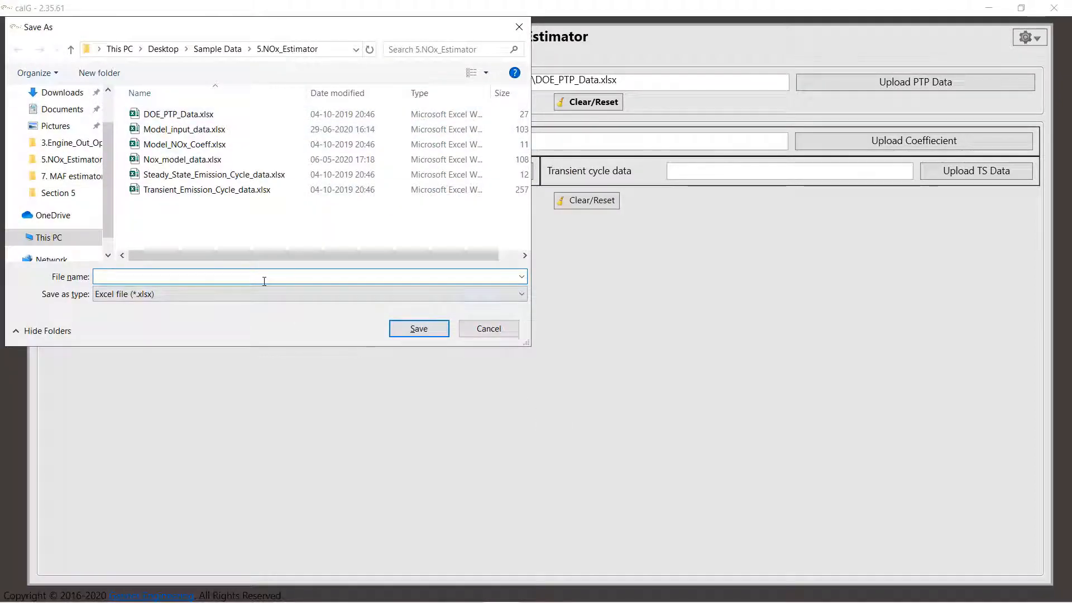
pyautogui.click(245, 129)
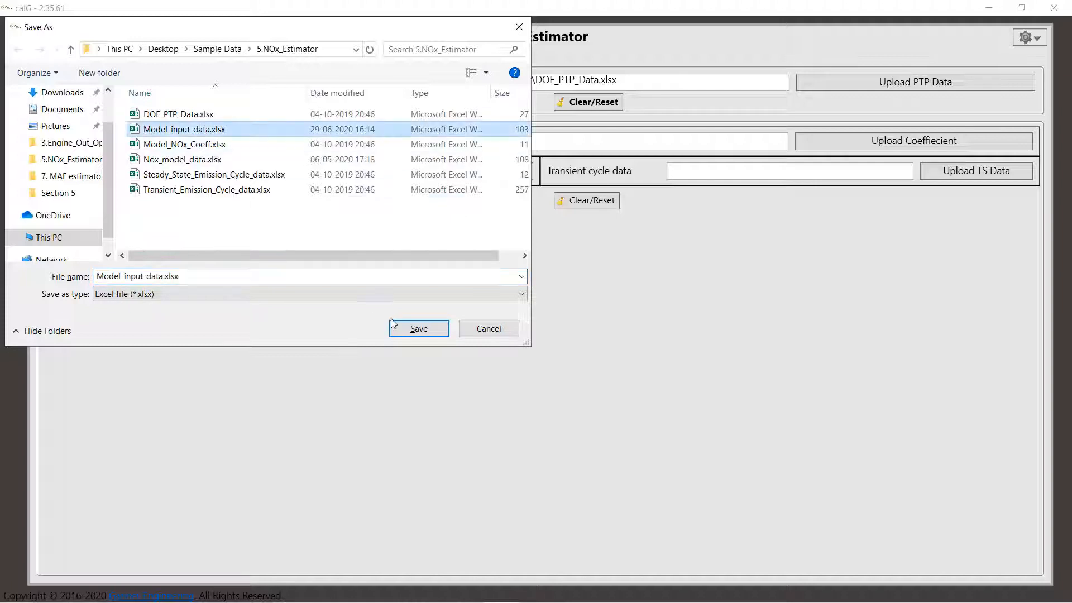
pyautogui.click(402, 327)
pyautogui.click(562, 308)
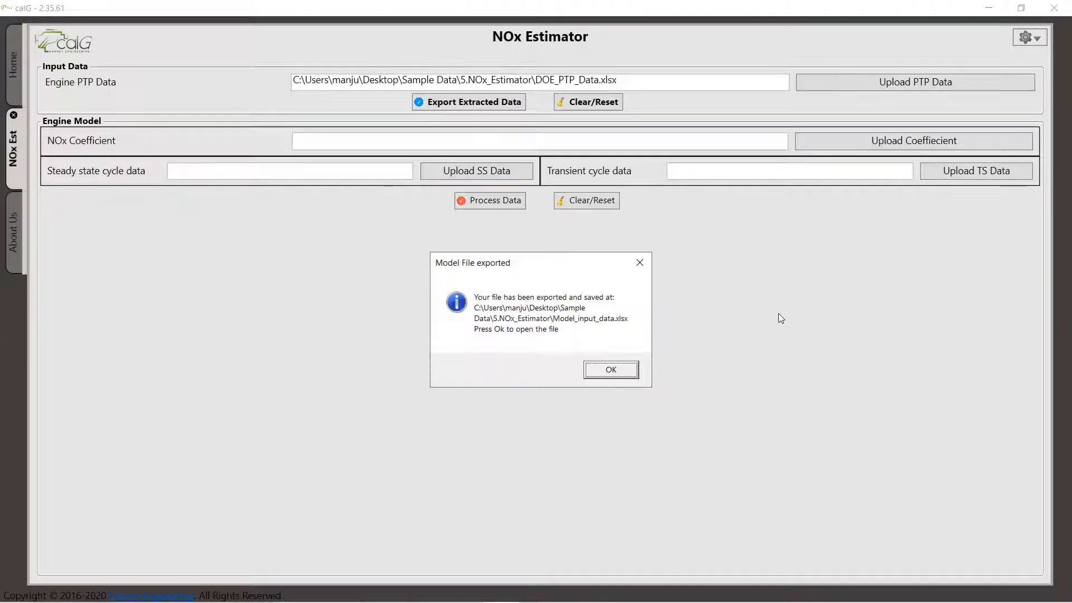
pyautogui.click(614, 370)
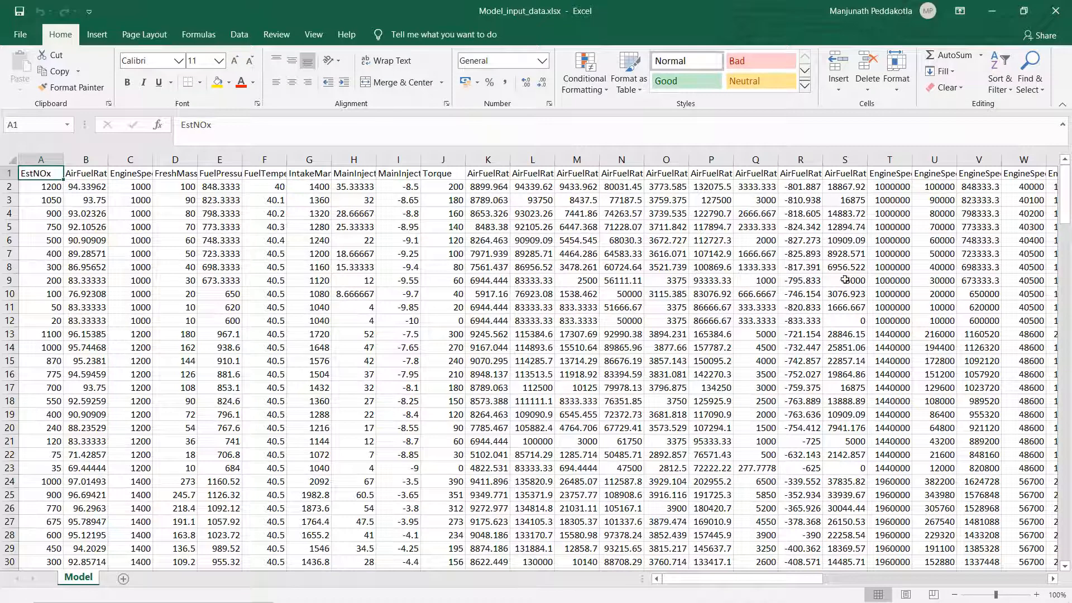
# - Examine the EstNOx column and the full range of input variable headers from AirFuelRatio onward, and minimize the workbook
pyautogui.click(45, 159)
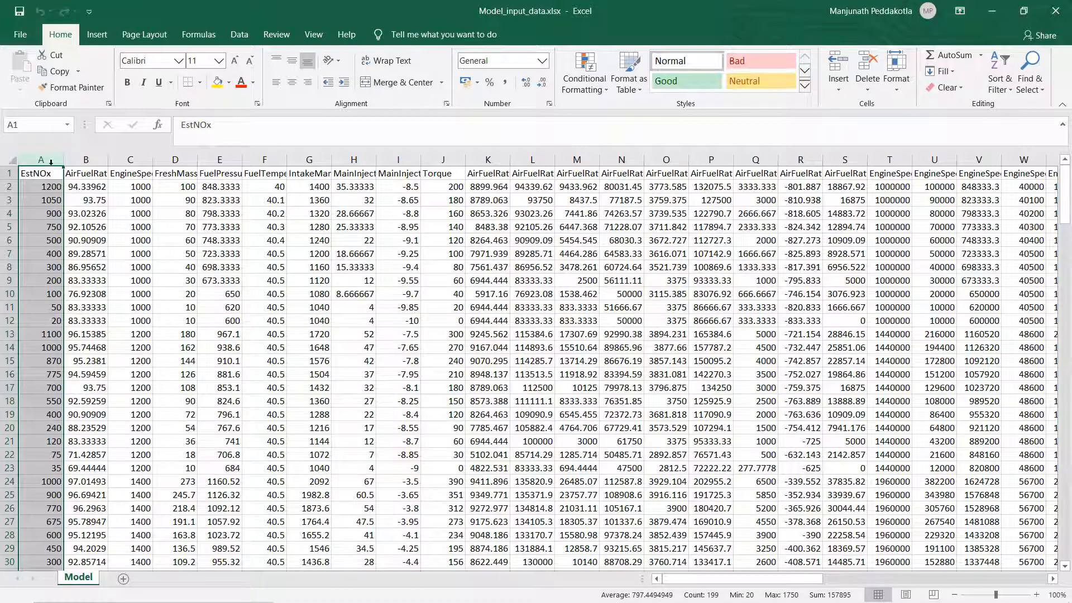
pyautogui.moveTo(85, 160); pyautogui.dragTo(1038, 174)
pyautogui.click(90, 172)
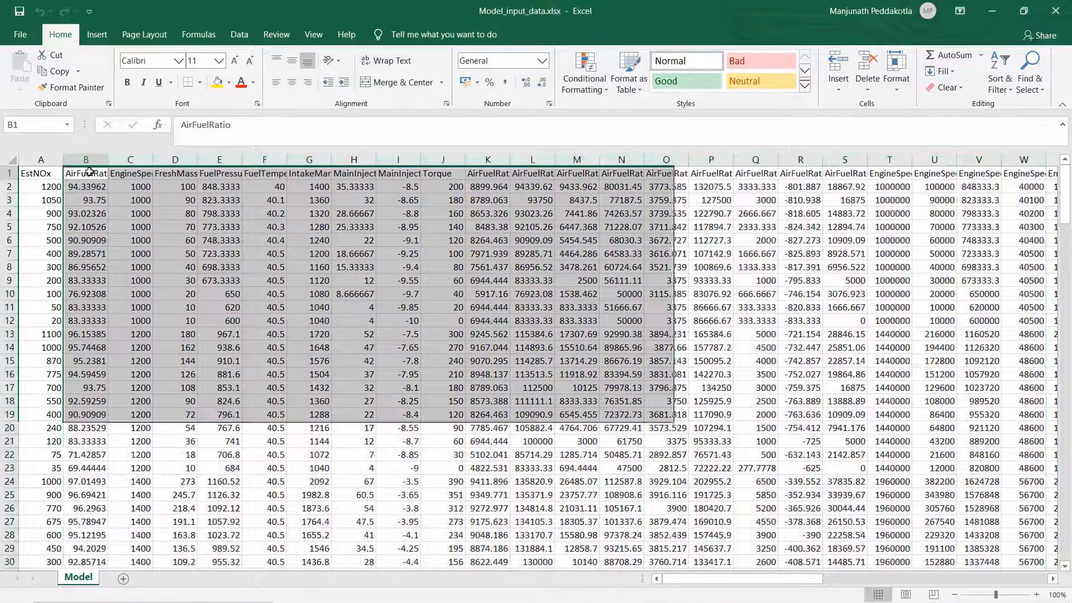
pyautogui.hotkey('ctrl', 'shift', 'Right')
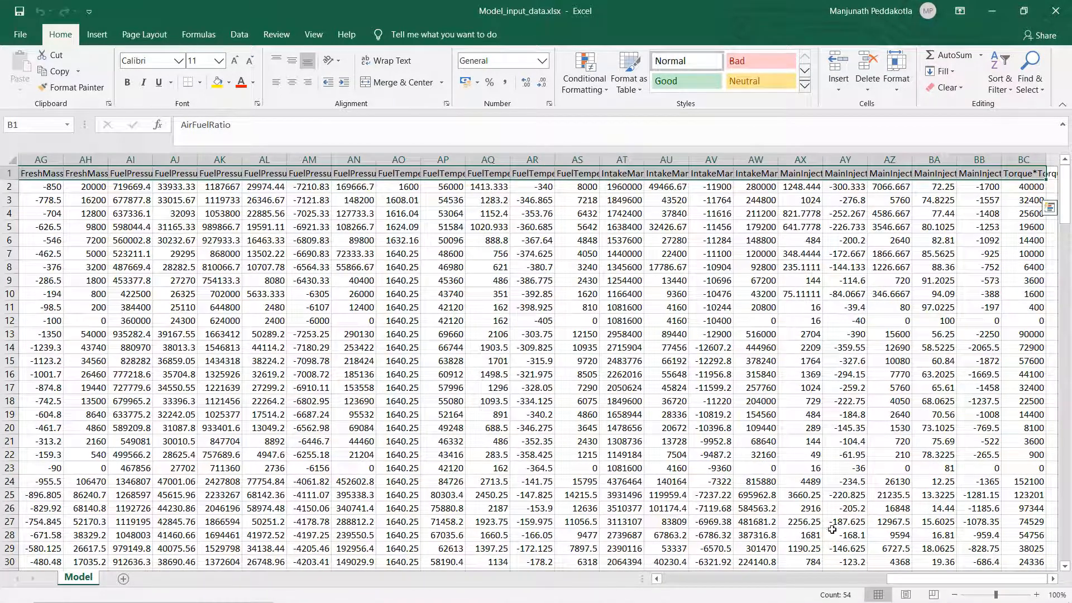
pyautogui.moveTo(903, 579); pyautogui.dragTo(645, 579)
pyautogui.click(34, 172)
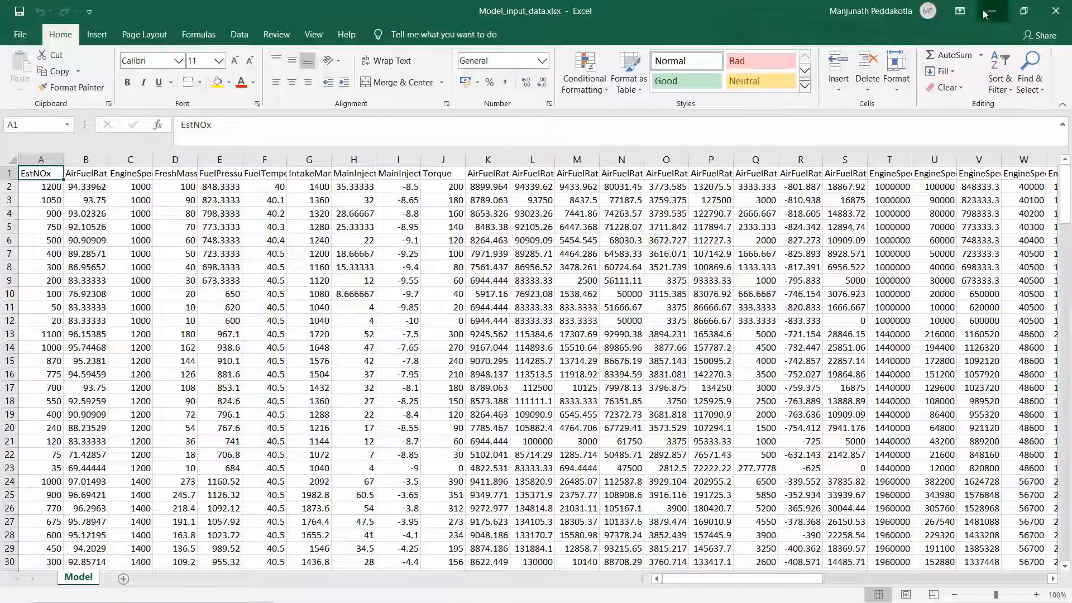
pyautogui.click(992, 10)
# - Upload Model_NOx_Coeff.xlsx as the NOx coefficient file for the engine model
pyautogui.click(902, 138)
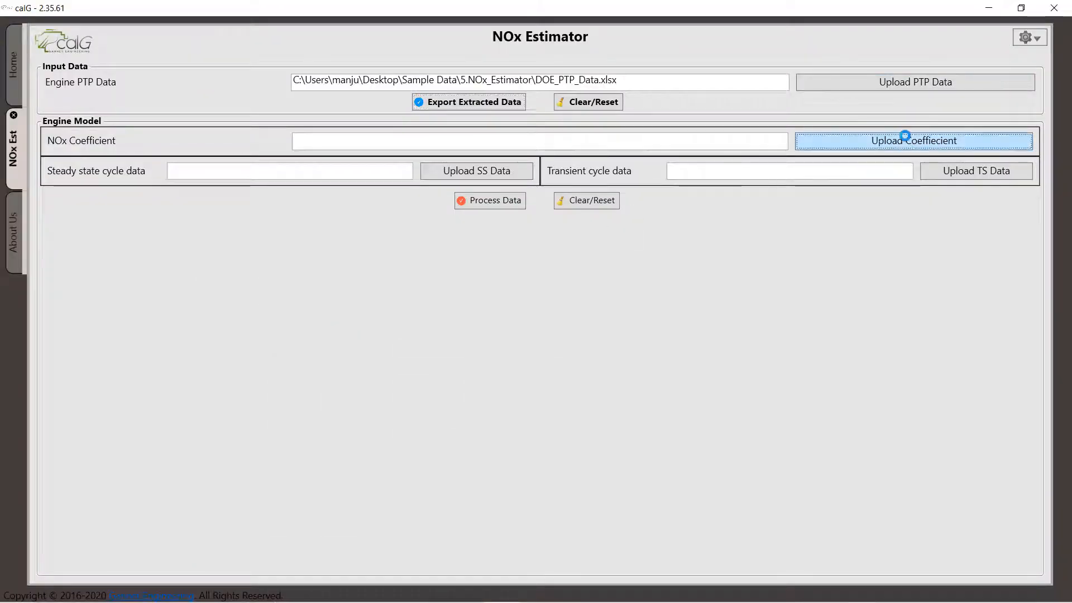
pyautogui.click(190, 145)
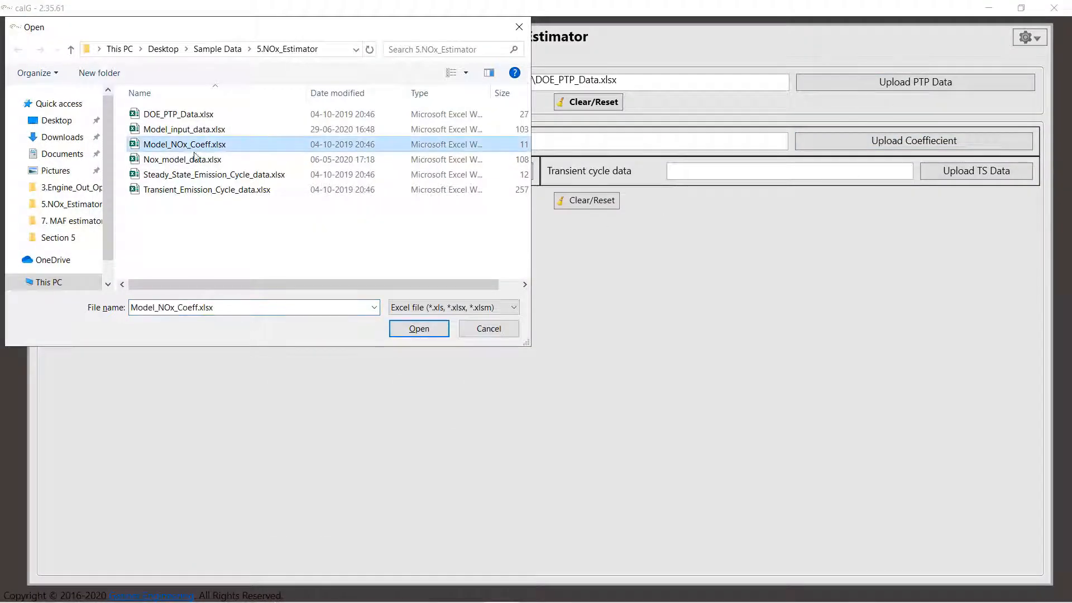
pyautogui.click(424, 330)
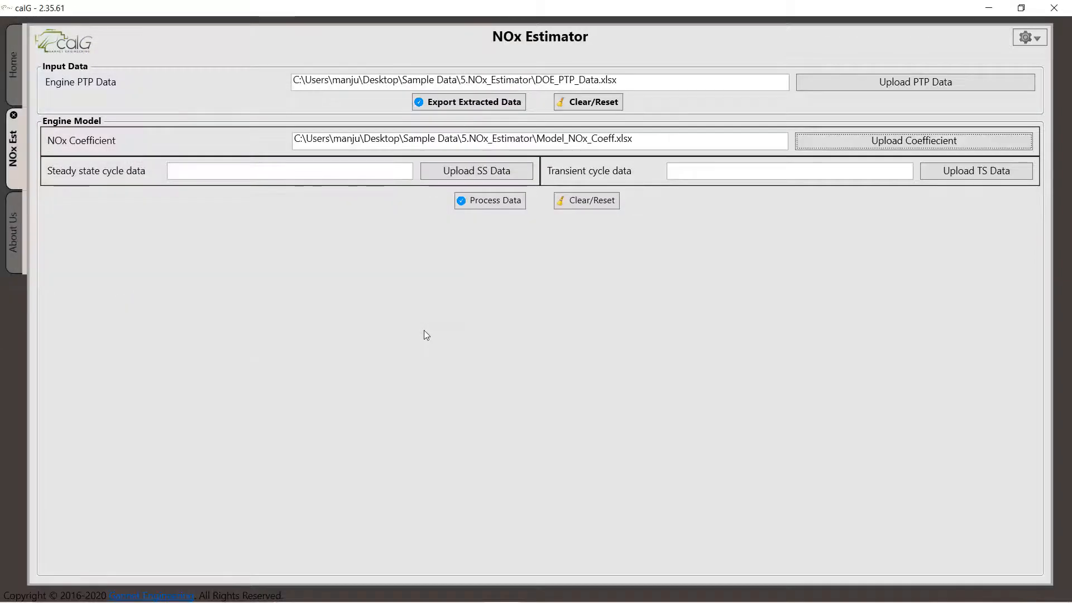
# - Upload Steady_State_Emission_Cycle_data.xlsx as the steady state cycle data and submit its column mapping
pyautogui.click(456, 175)
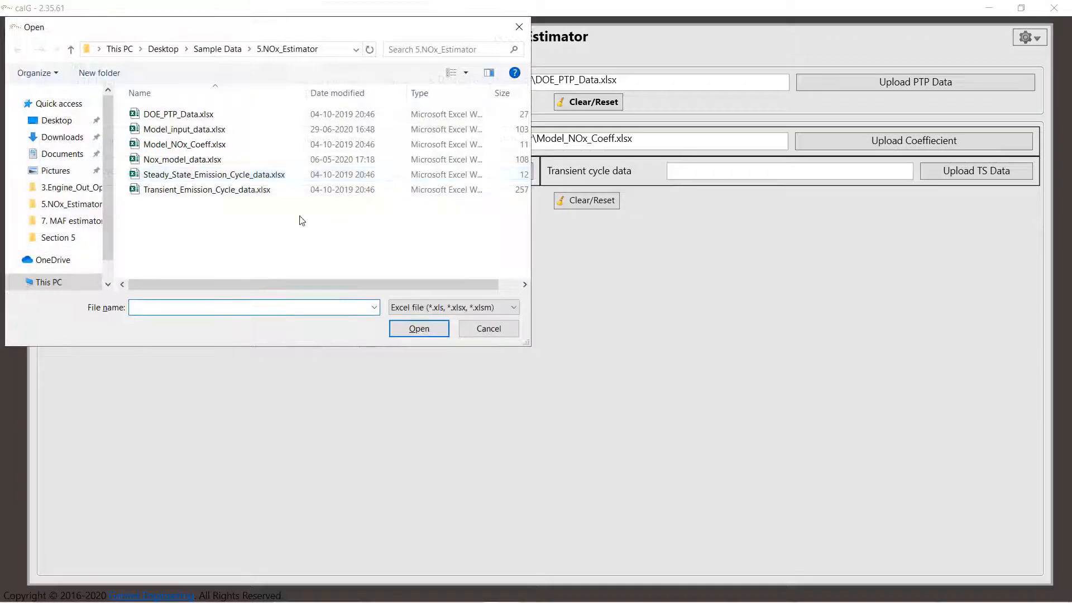
pyautogui.click(268, 175)
pyautogui.click(427, 331)
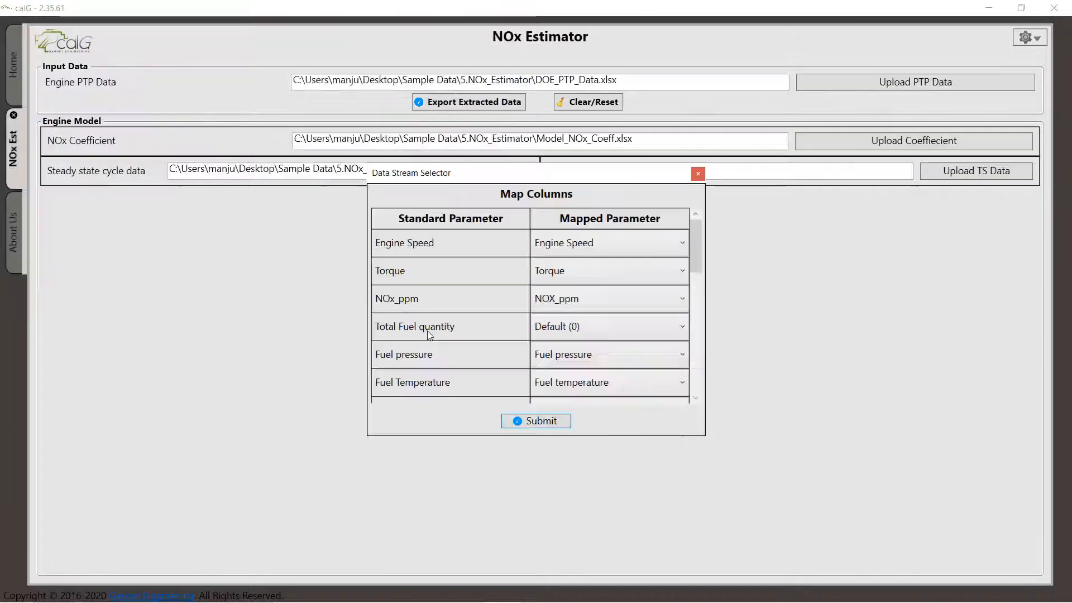
pyautogui.click(557, 419)
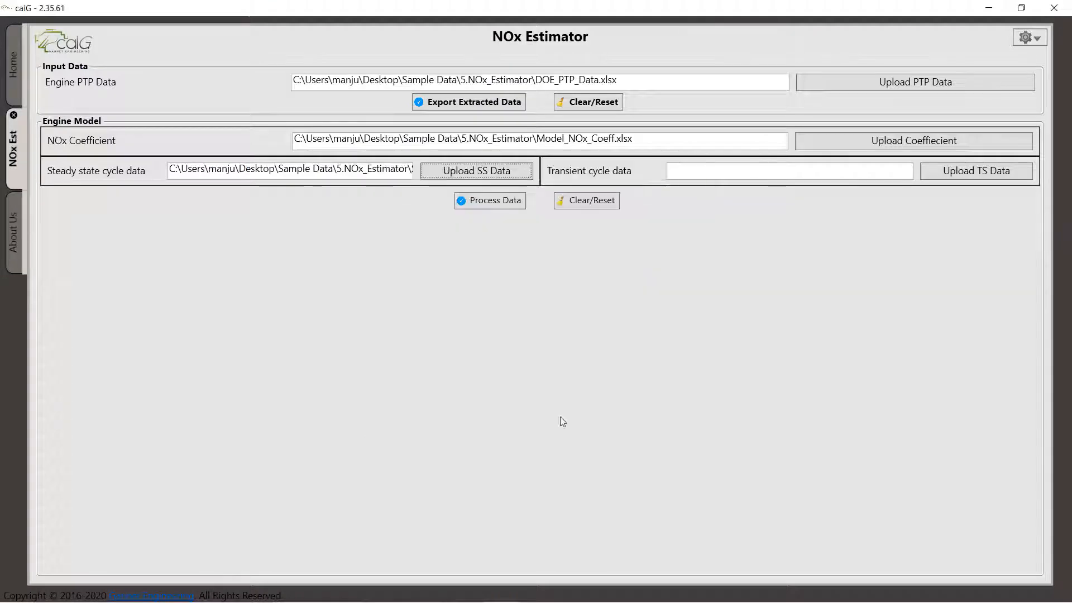
# - Upload Transient_Emission_Cycle_data.xlsx as the transient cycle data and submit its column mapping
pyautogui.click(962, 176)
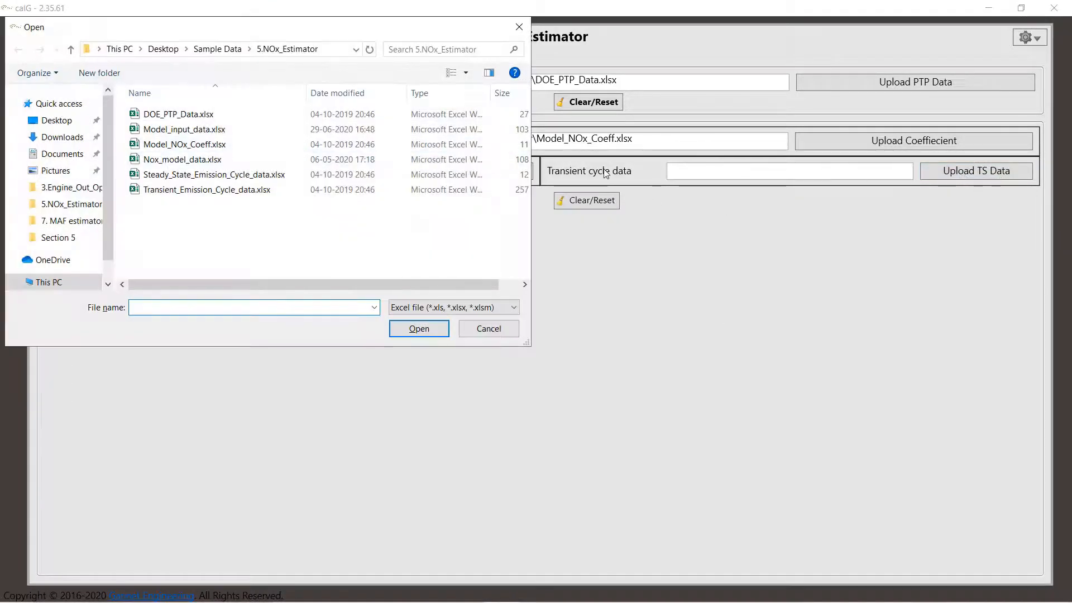
pyautogui.click(215, 190)
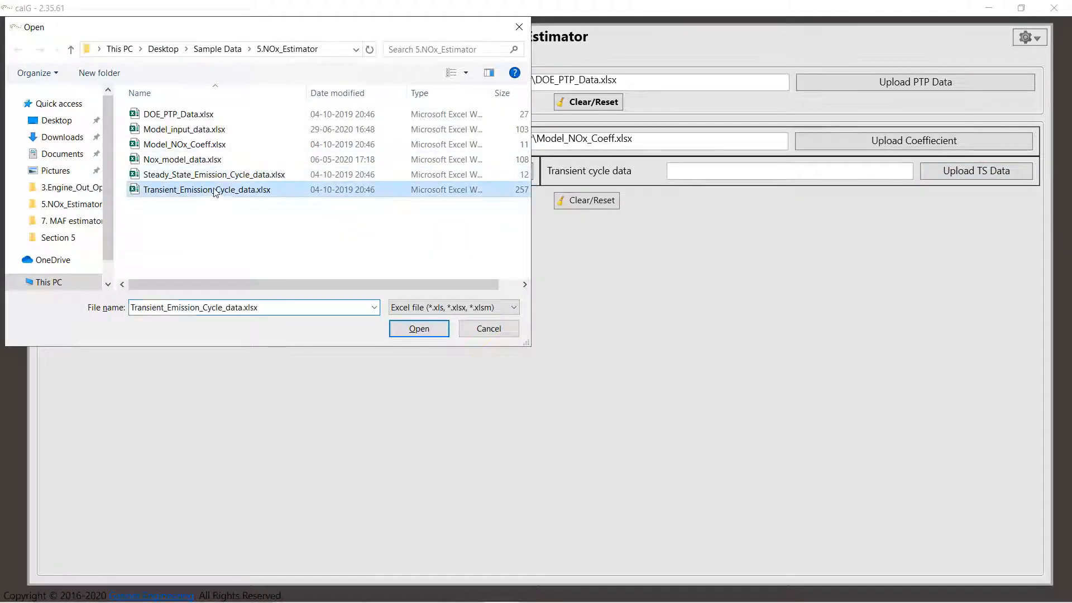
pyautogui.click(426, 332)
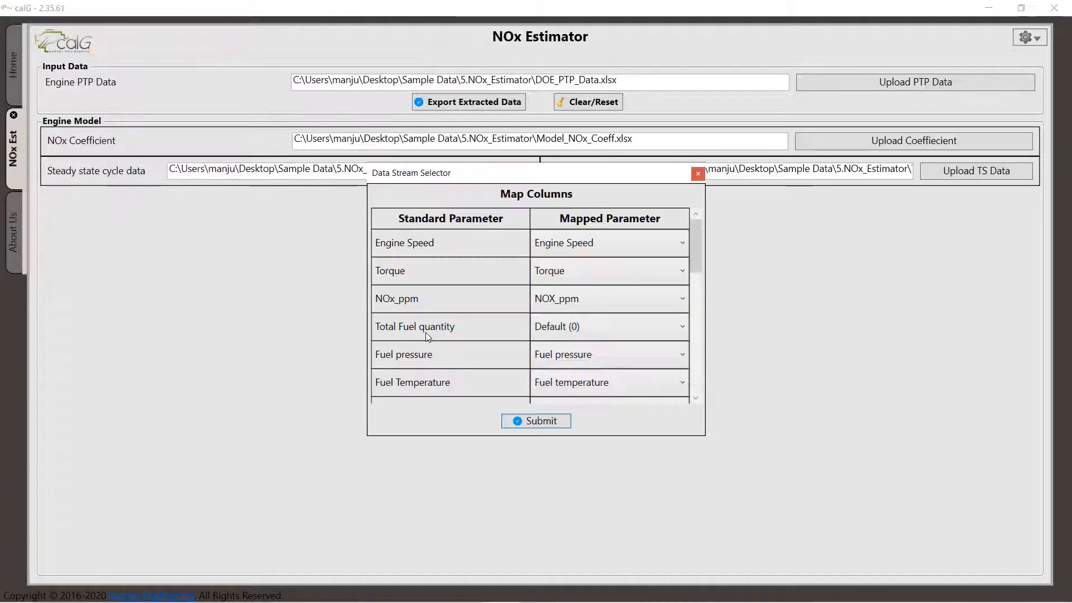
pyautogui.click(544, 421)
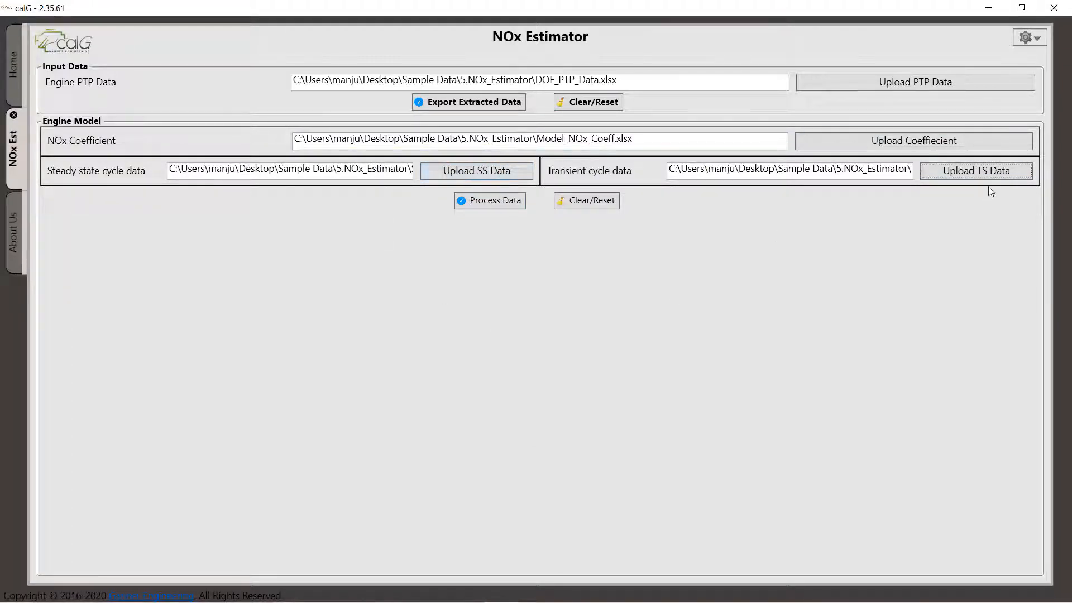
# - Process the uploaded engine model data and examine the enlarged PTP validation charts, including the full-size NOx Deviation chart
pyautogui.click(505, 205)
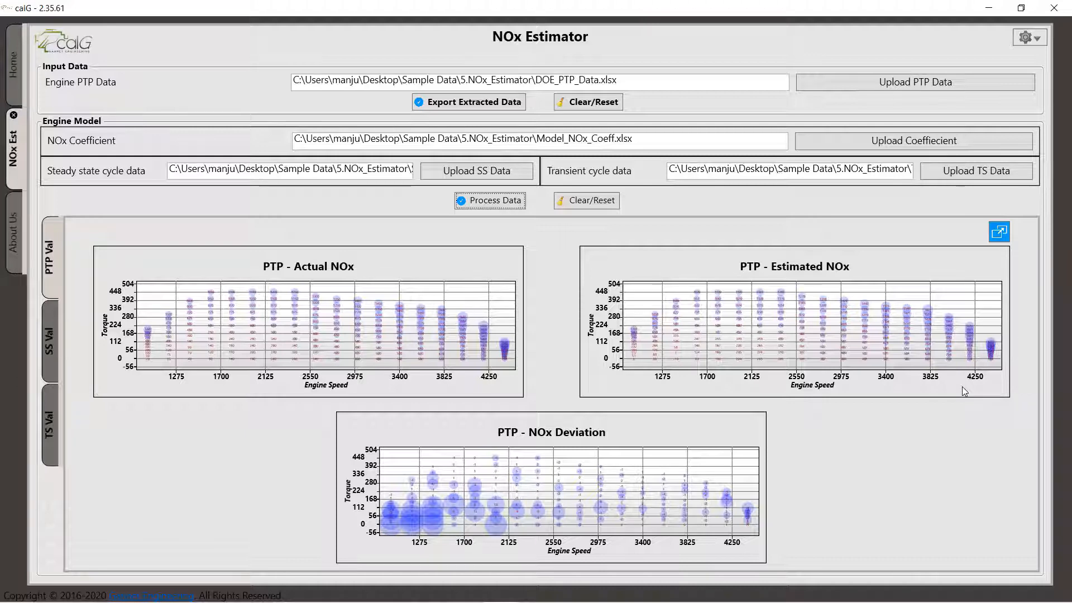
pyautogui.click(999, 231)
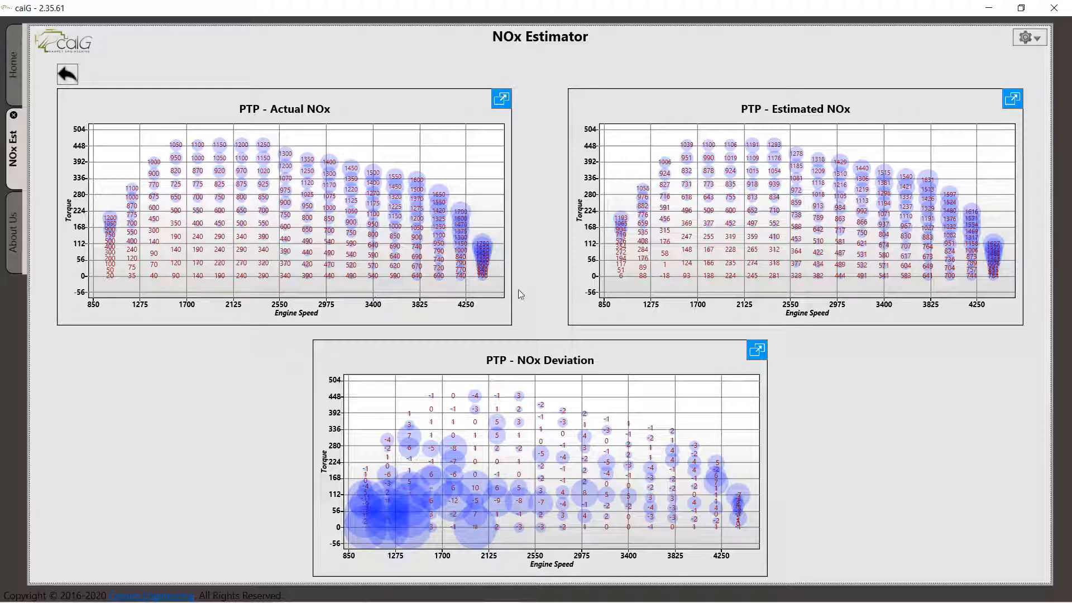
pyautogui.click(758, 350)
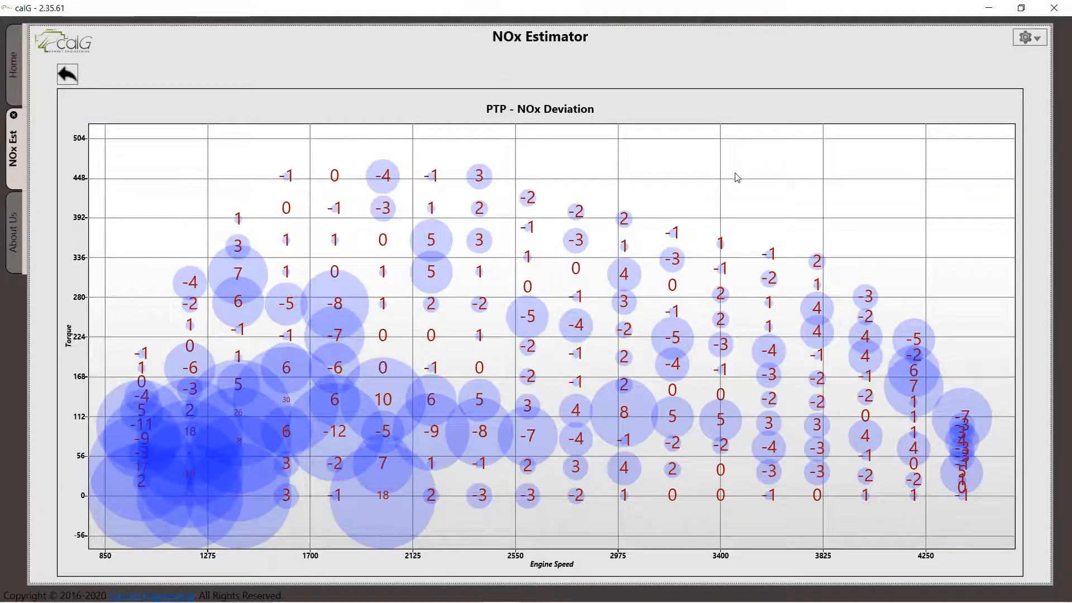
pyautogui.click(67, 74)
pyautogui.click(67, 74)
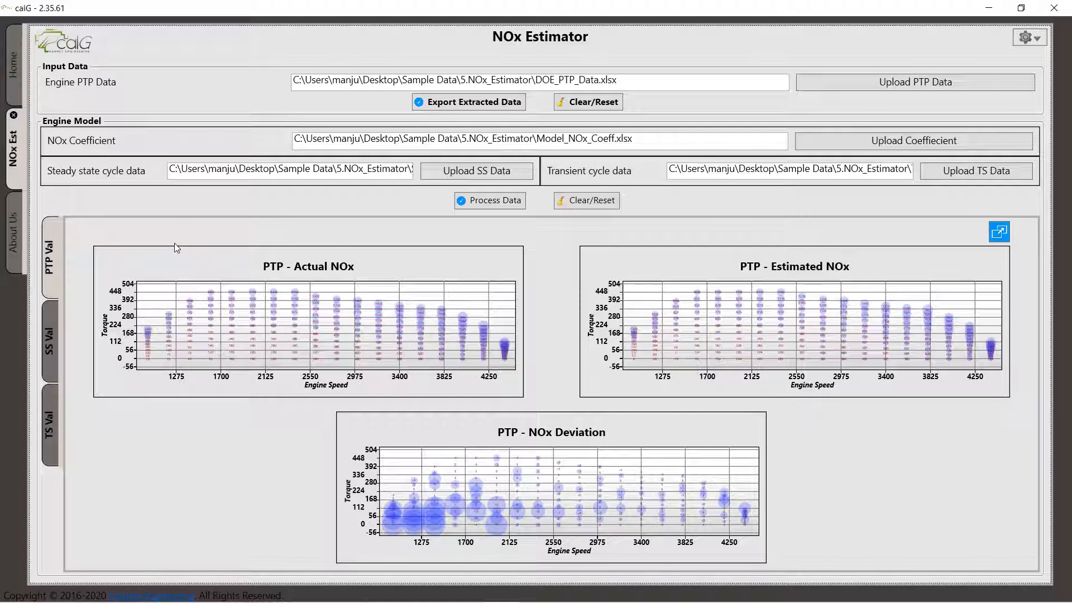
# - Examine the steady state validation charts enlarged, including the full-size SS NOx Deviation chart, and highlight the NOx coefficient file path
pyautogui.click(50, 344)
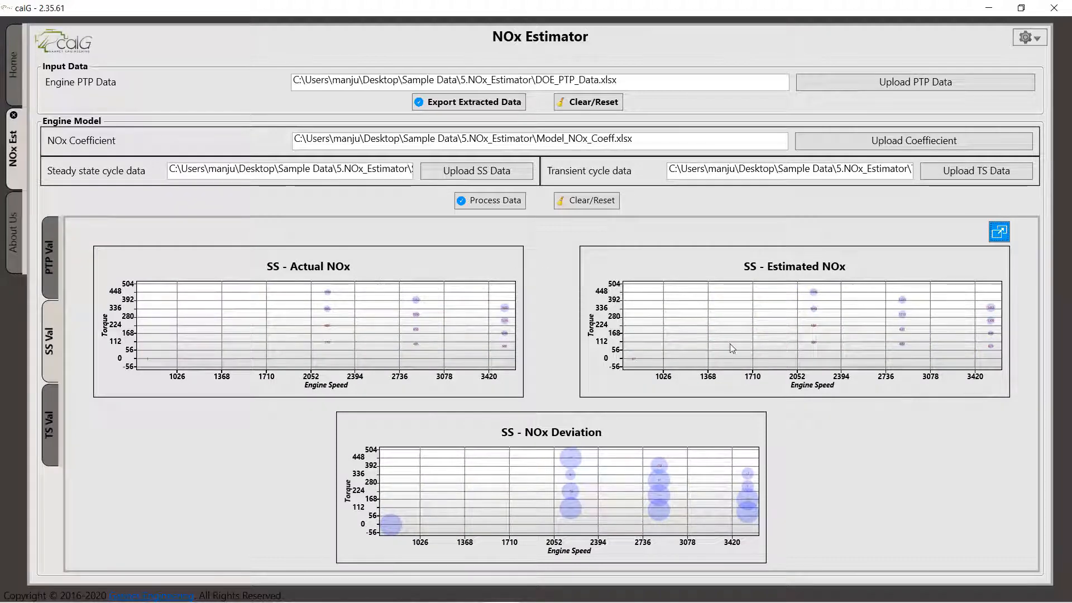
pyautogui.click(999, 232)
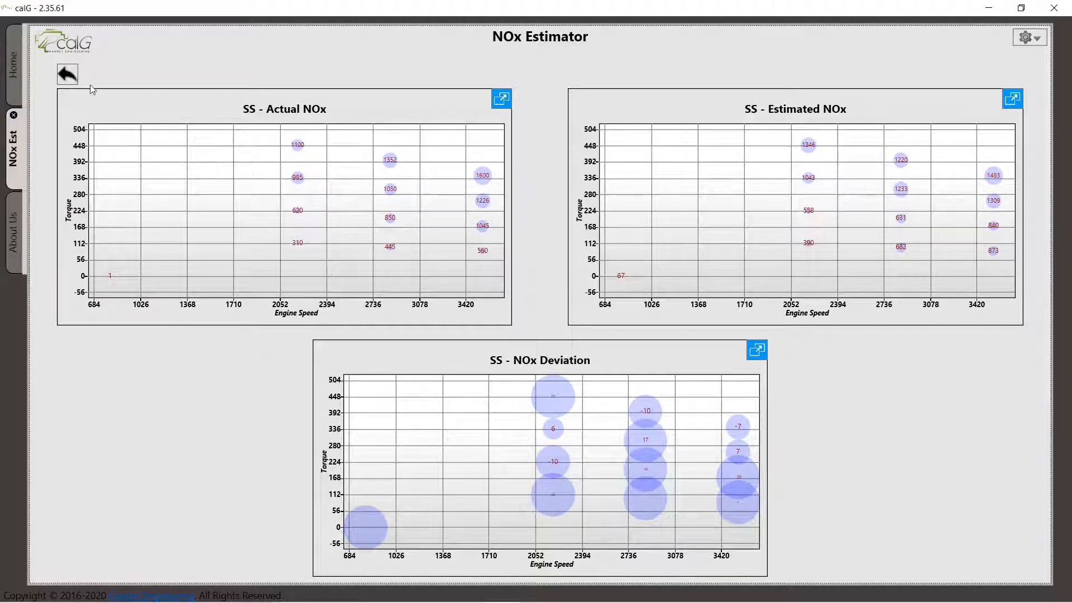
pyautogui.click(68, 73)
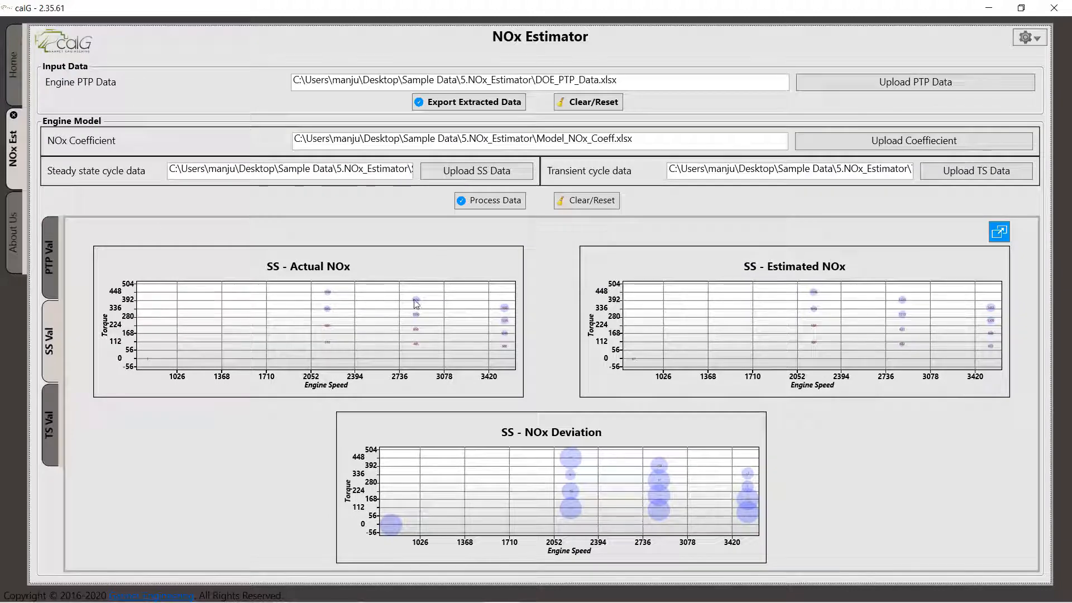
pyautogui.click(1005, 233)
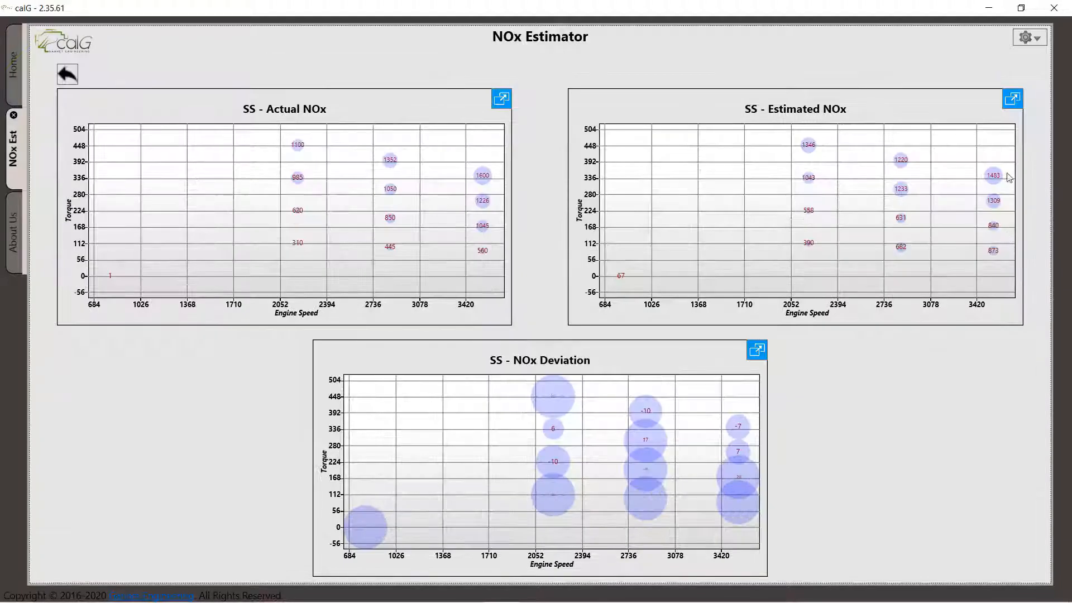
pyautogui.click(753, 350)
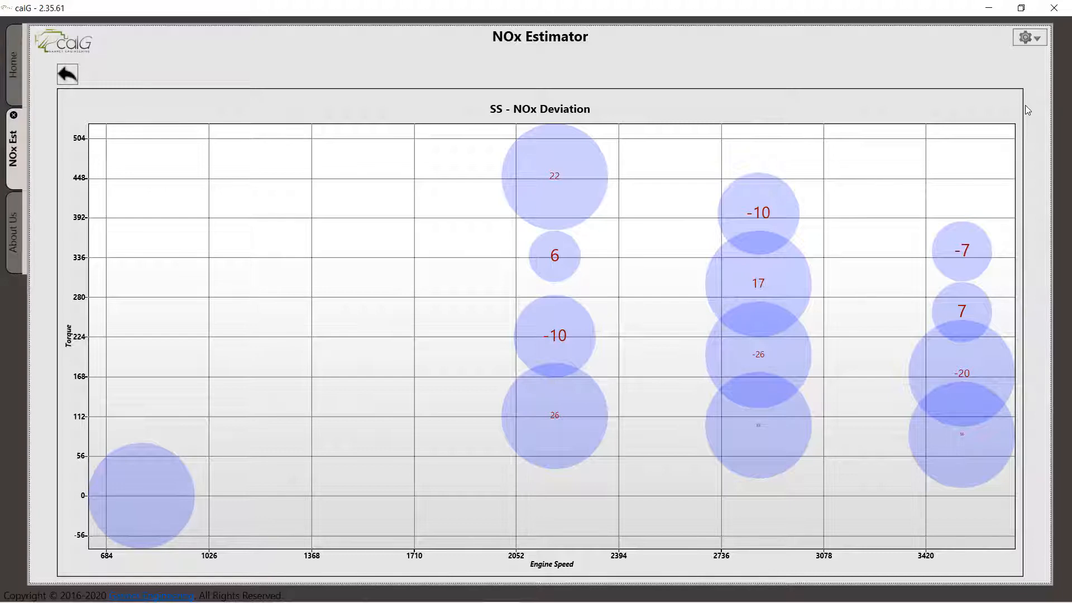
pyautogui.click(67, 74)
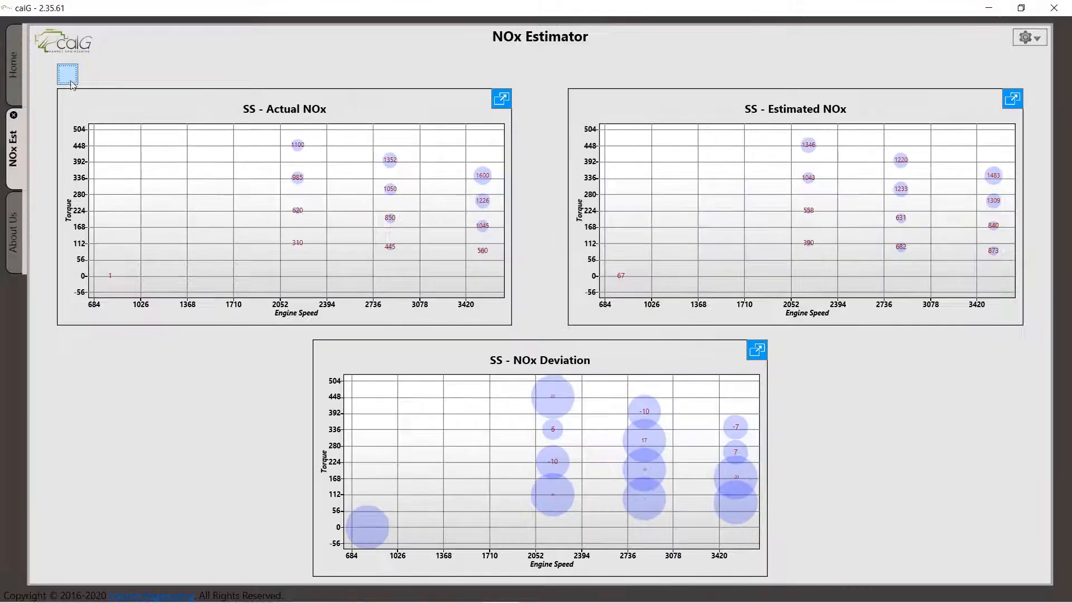
pyautogui.click(73, 71)
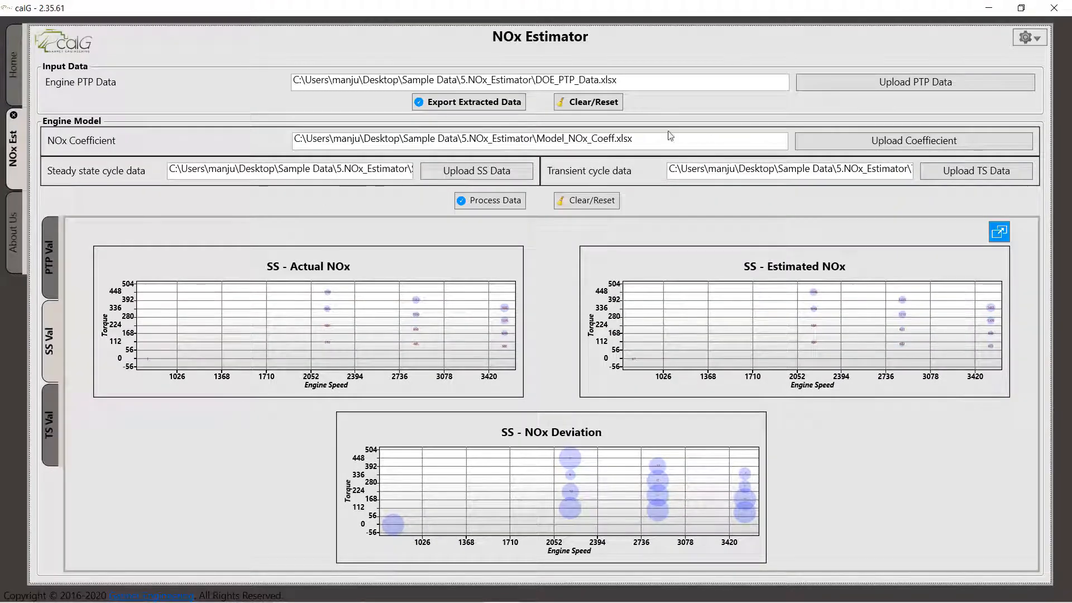
pyautogui.moveTo(729, 138); pyautogui.dragTo(273, 130)
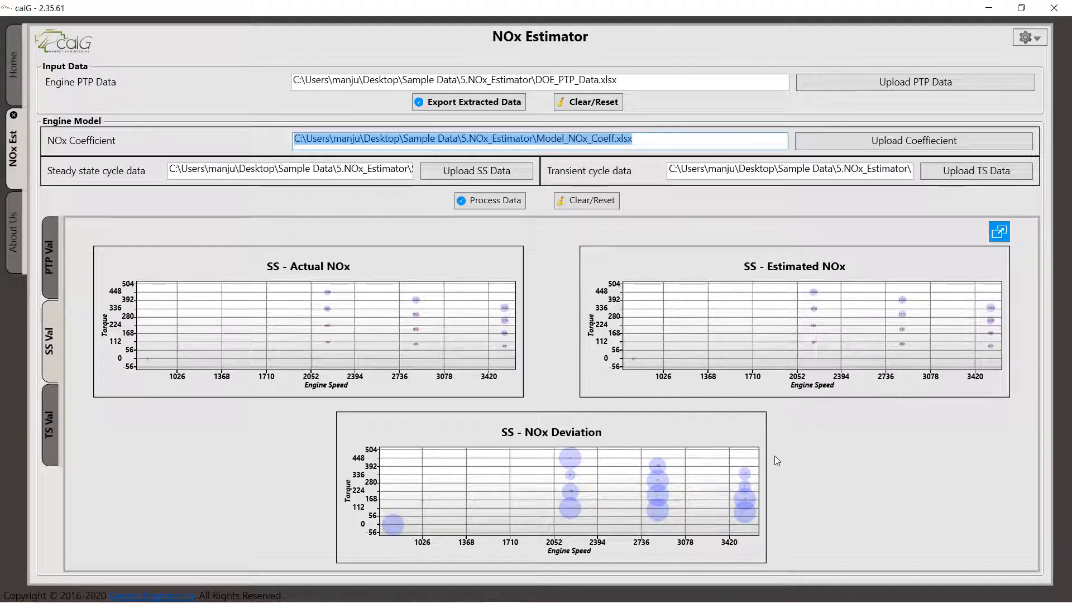
# - Examine the transient Actual v/s Estimated NOx chart and its deviation density table, and highlight the NOx coefficient file path
pyautogui.click(55, 413)
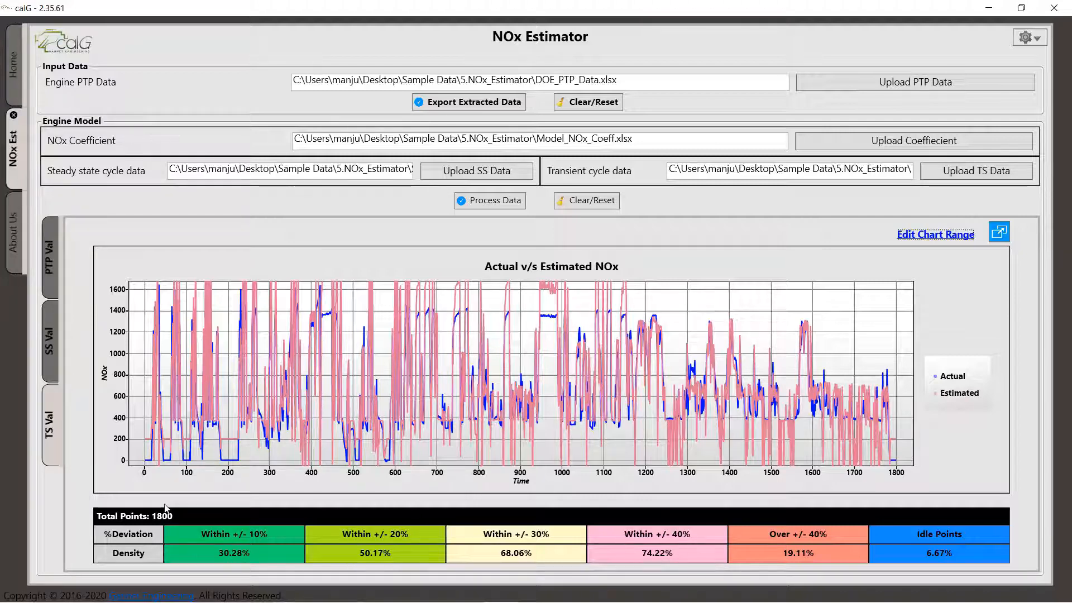
pyautogui.click(394, 552)
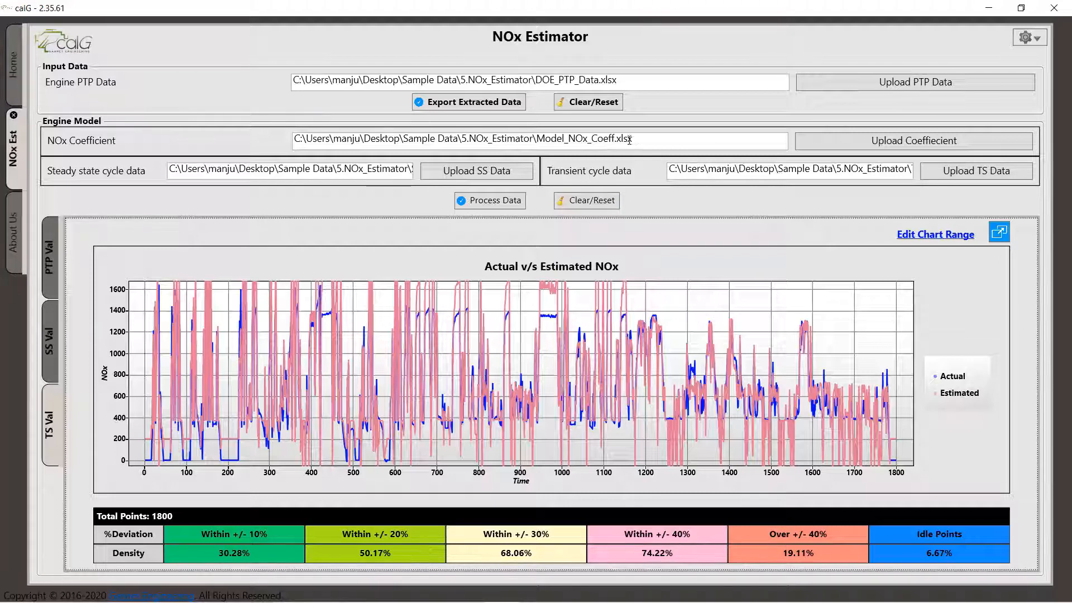
pyautogui.moveTo(629, 139); pyautogui.dragTo(299, 138)
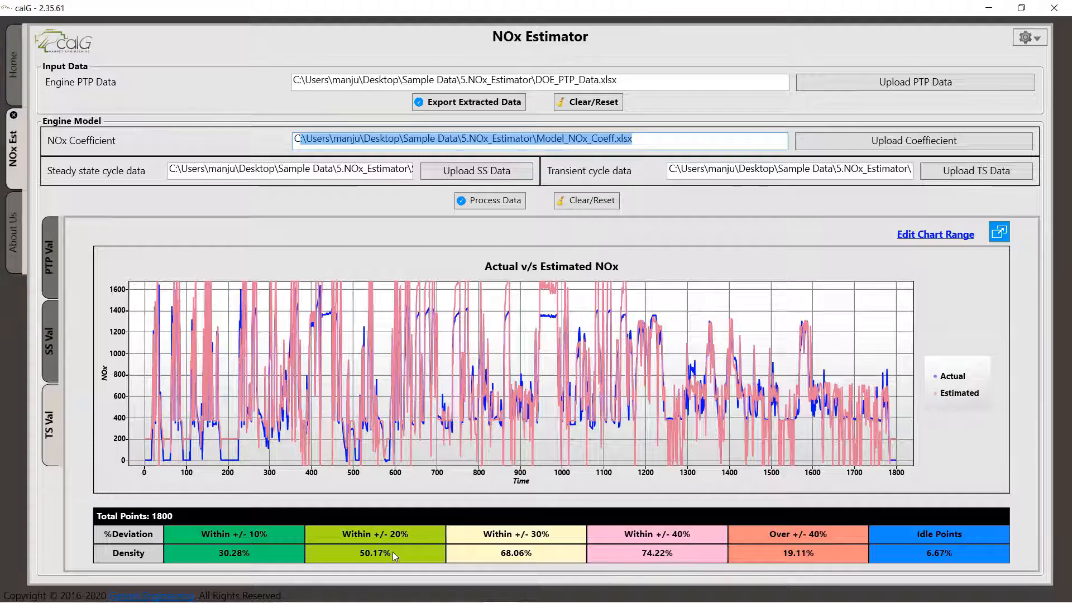
pyautogui.click(651, 139)
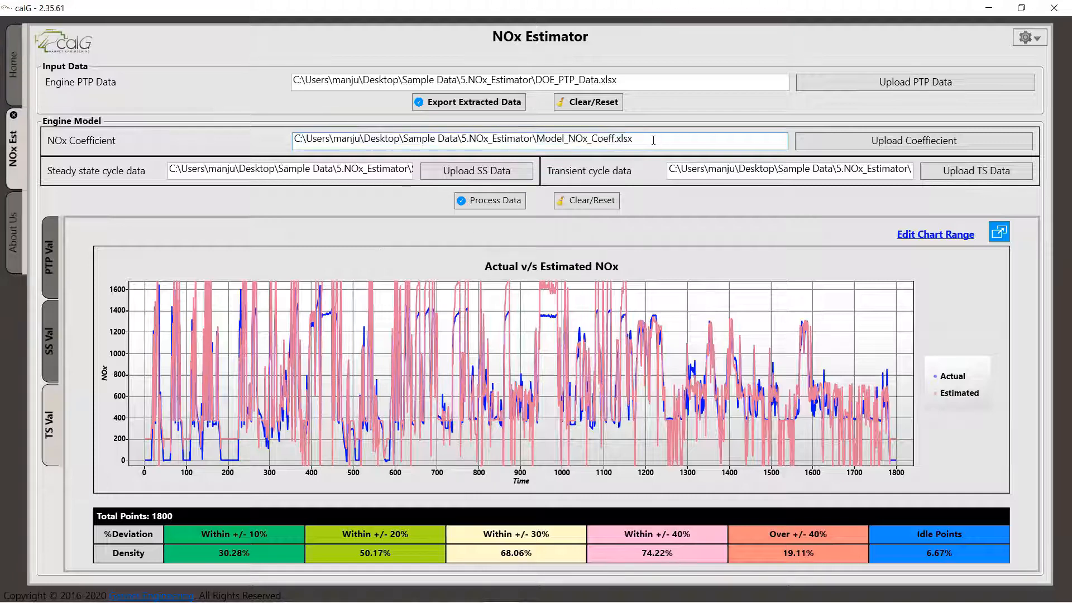
pyautogui.moveTo(637, 138); pyautogui.dragTo(290, 139)
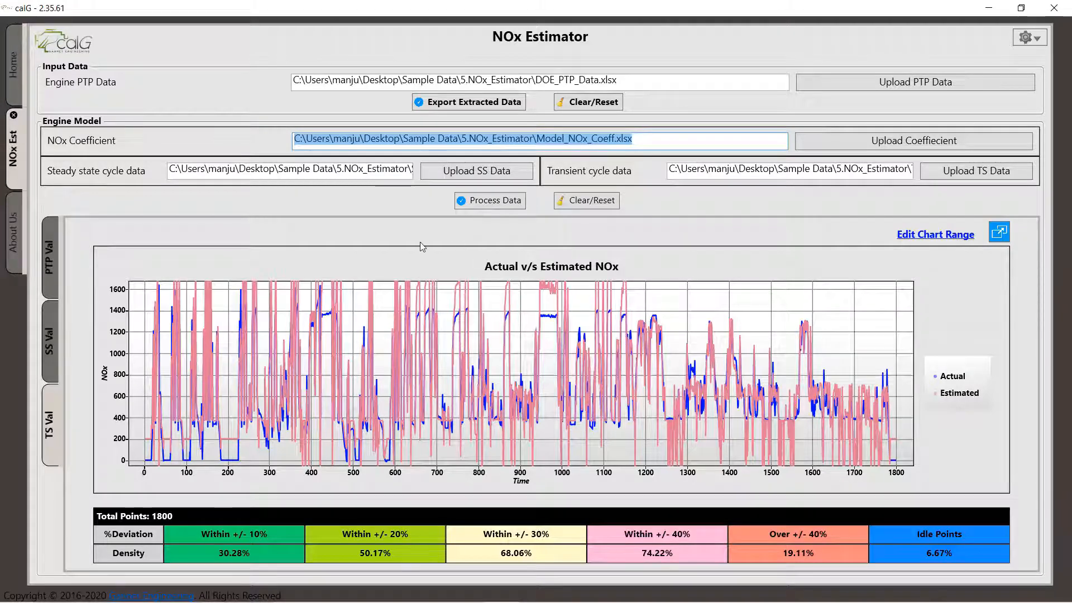
# - Open the Soot Estimator and upload DOE_PTP_Data.xlsx from the 6.Soot_Estimator folder as the engine PTP data
pyautogui.click(13, 76)
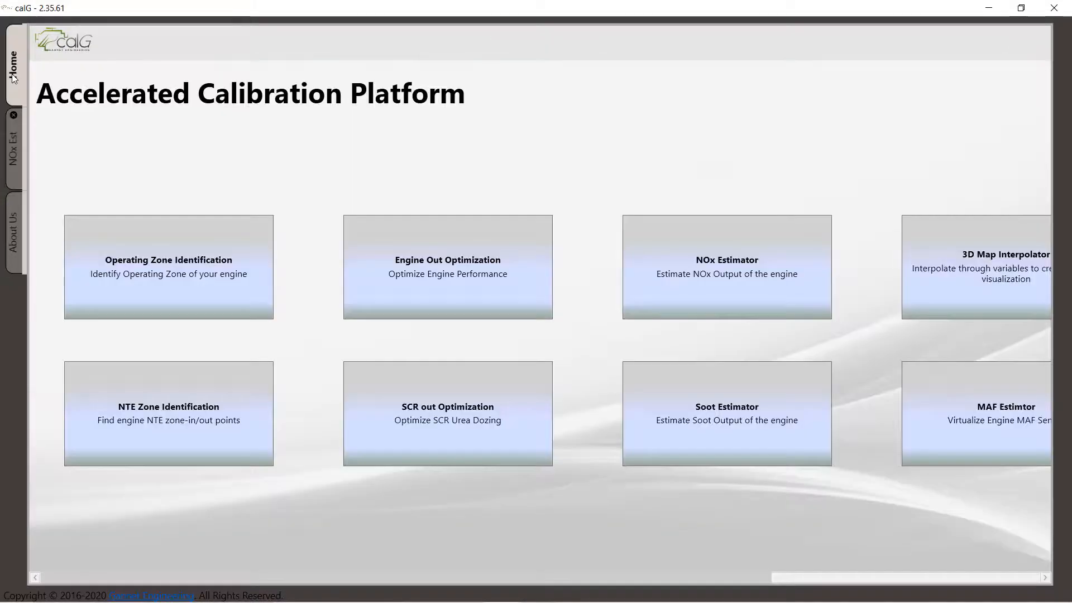
pyautogui.click(717, 444)
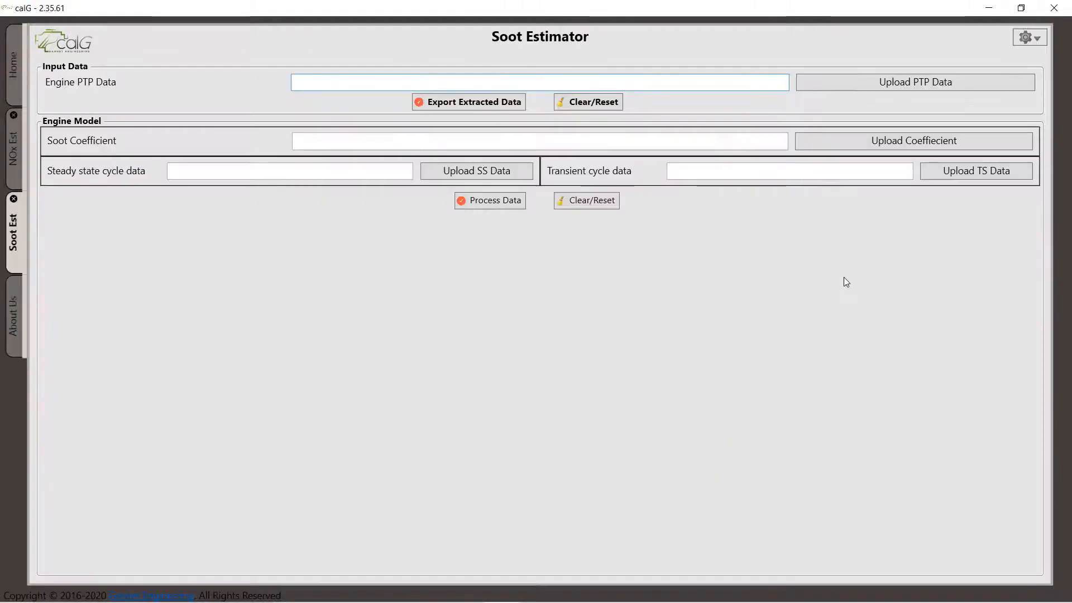
pyautogui.click(902, 79)
pyautogui.click(222, 50)
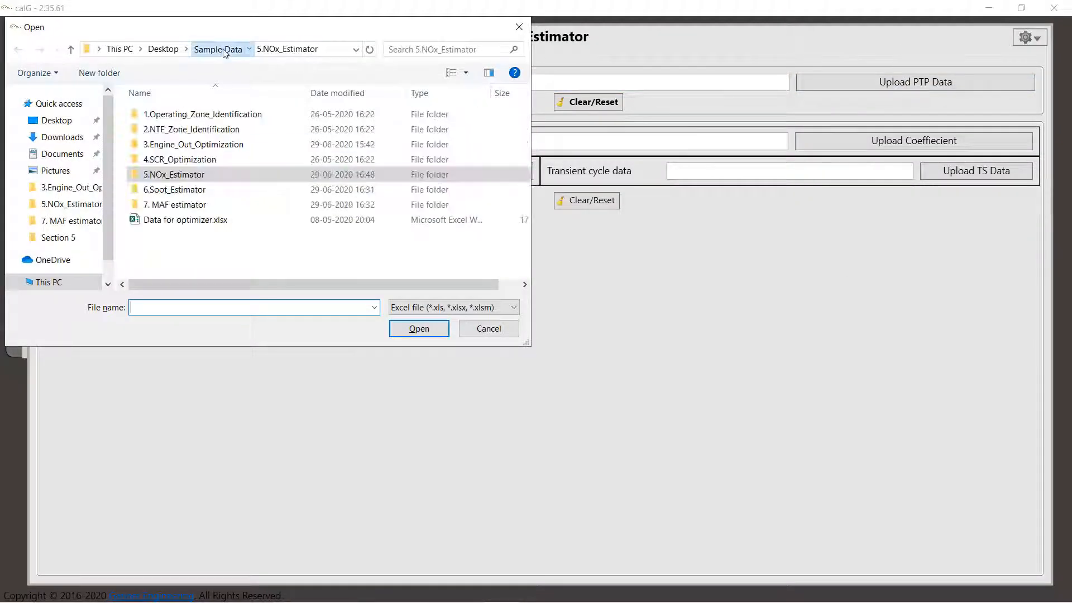
pyautogui.doubleClick(178, 190)
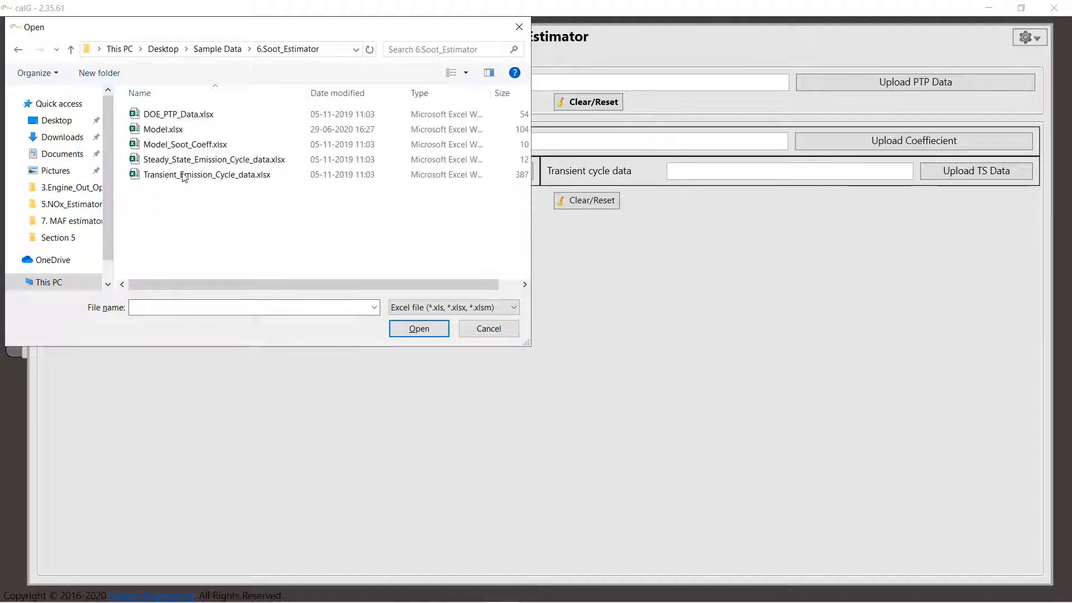
pyautogui.doubleClick(229, 114)
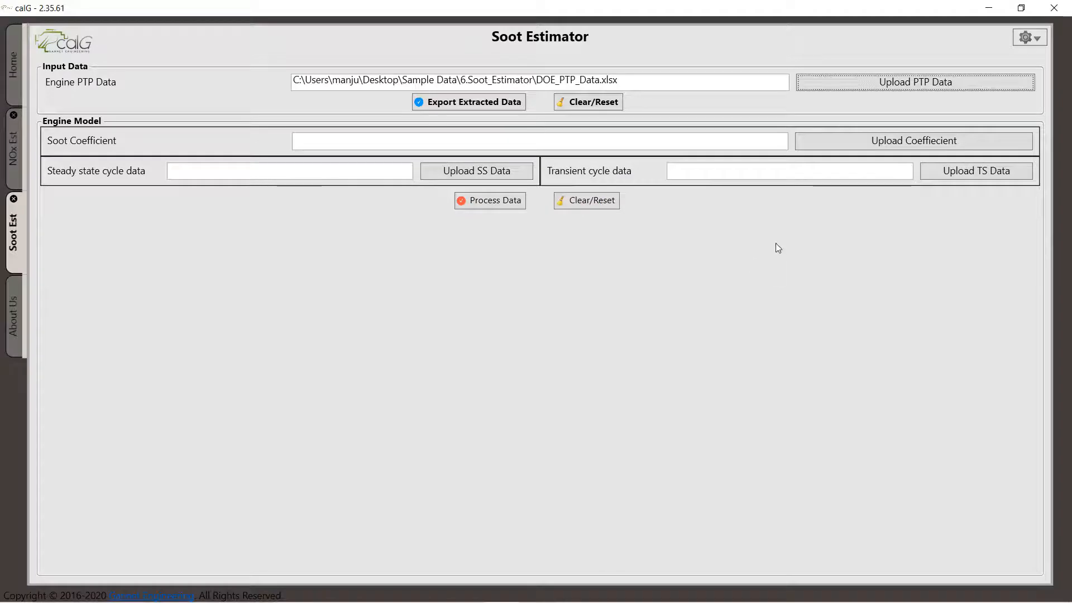
# - Export the extracted soot data over the existing Model.xlsx in the 6.Soot_Estimator folder and open the exported file
pyautogui.click(498, 104)
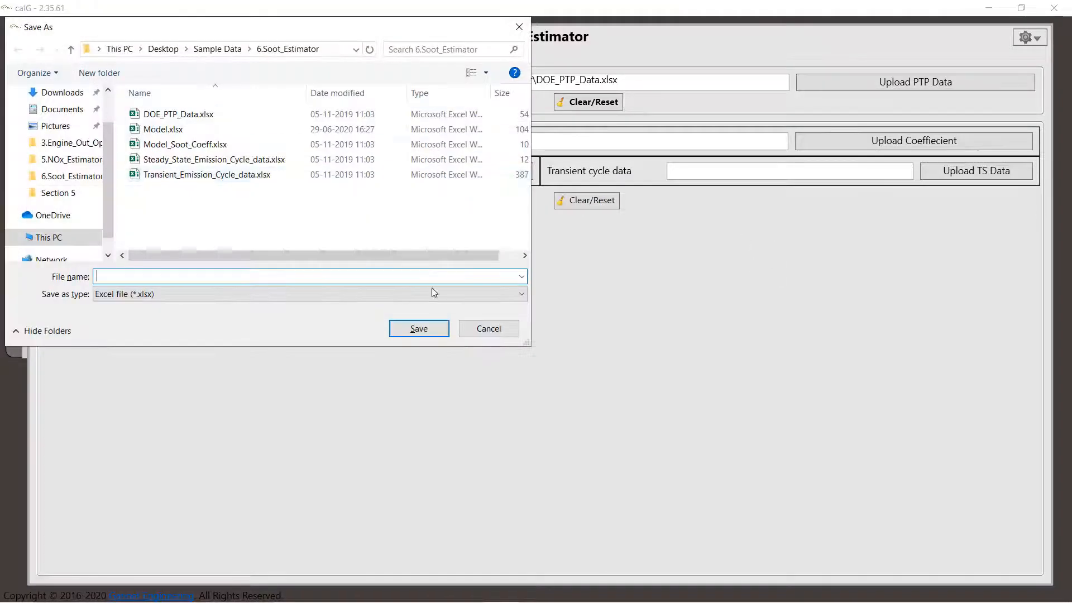
pyautogui.click(151, 131)
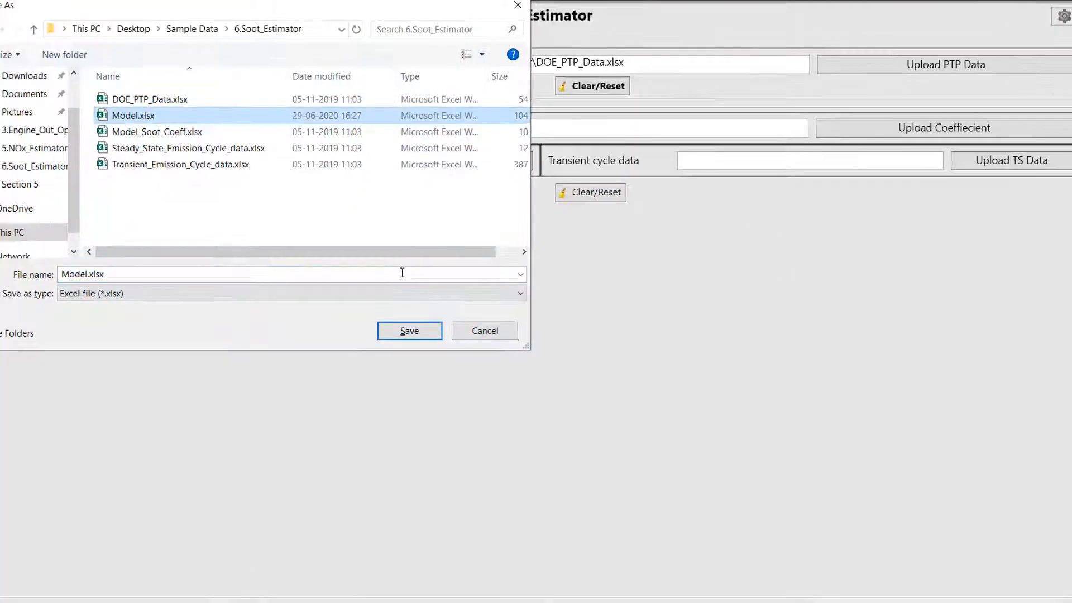
pyautogui.click(414, 334)
pyautogui.click(572, 311)
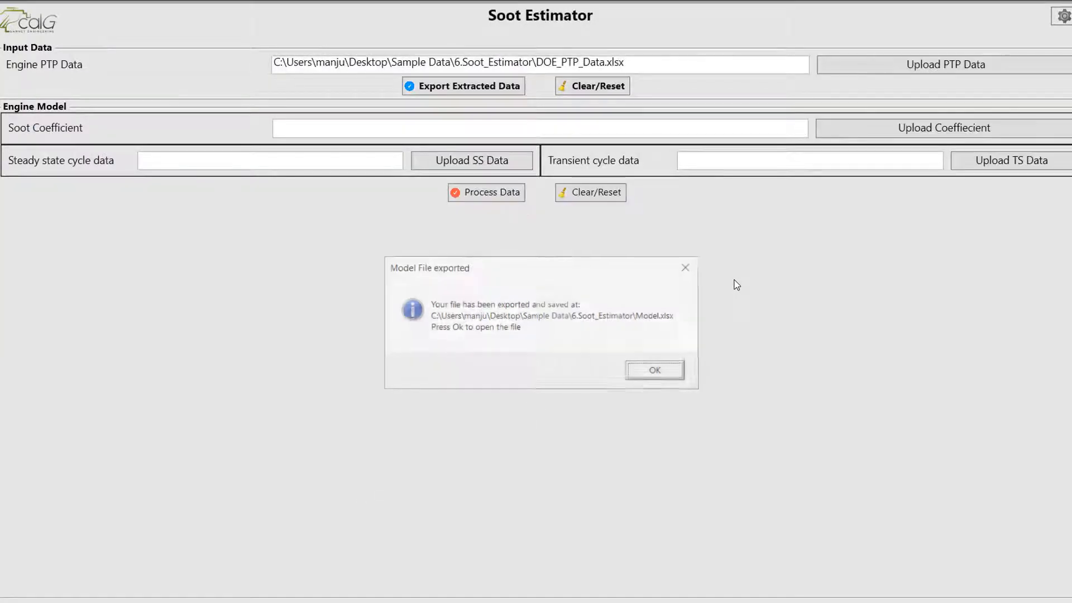
pyautogui.click(655, 371)
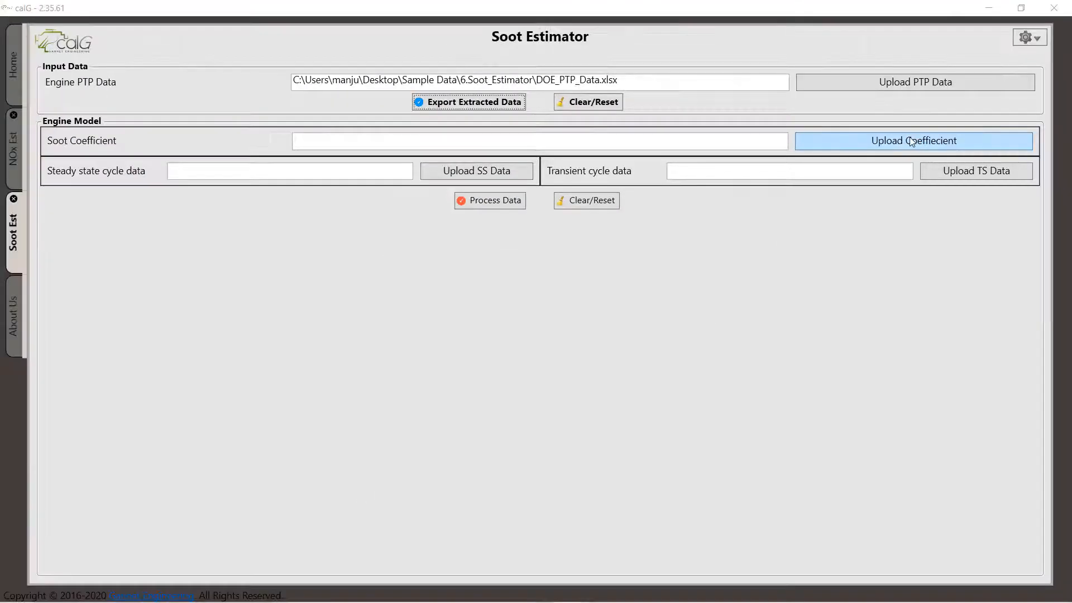
pyautogui.click(927, 128)
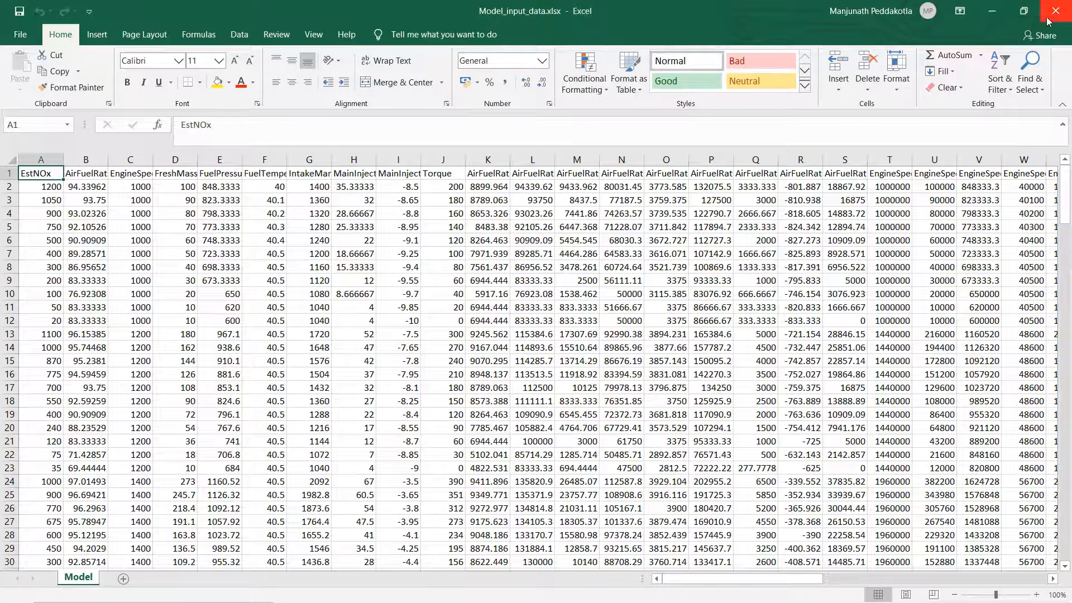
pyautogui.click(996, 15)
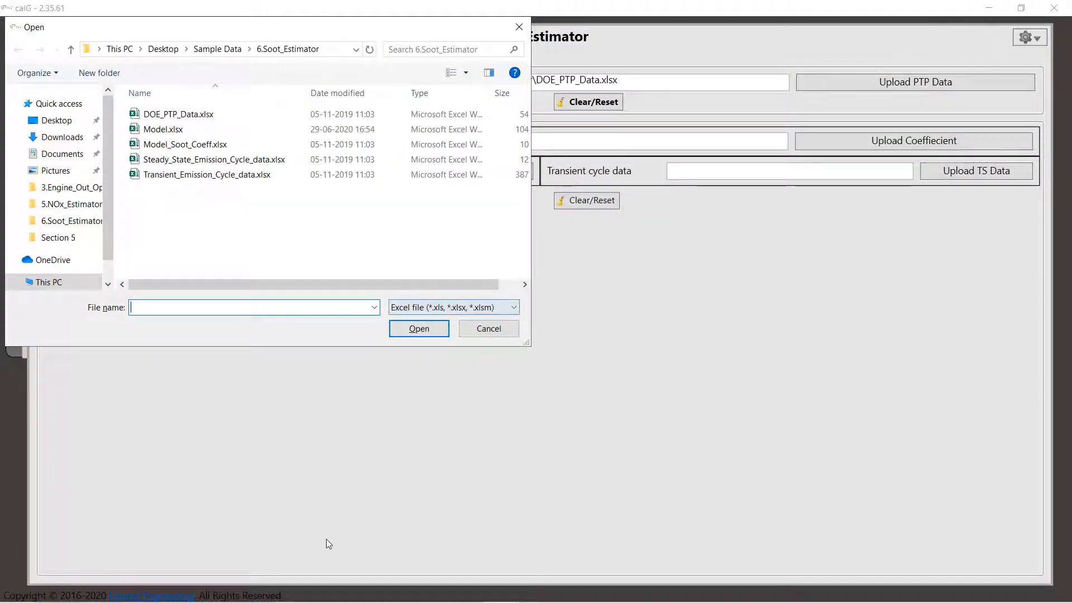
pyautogui.click(488, 329)
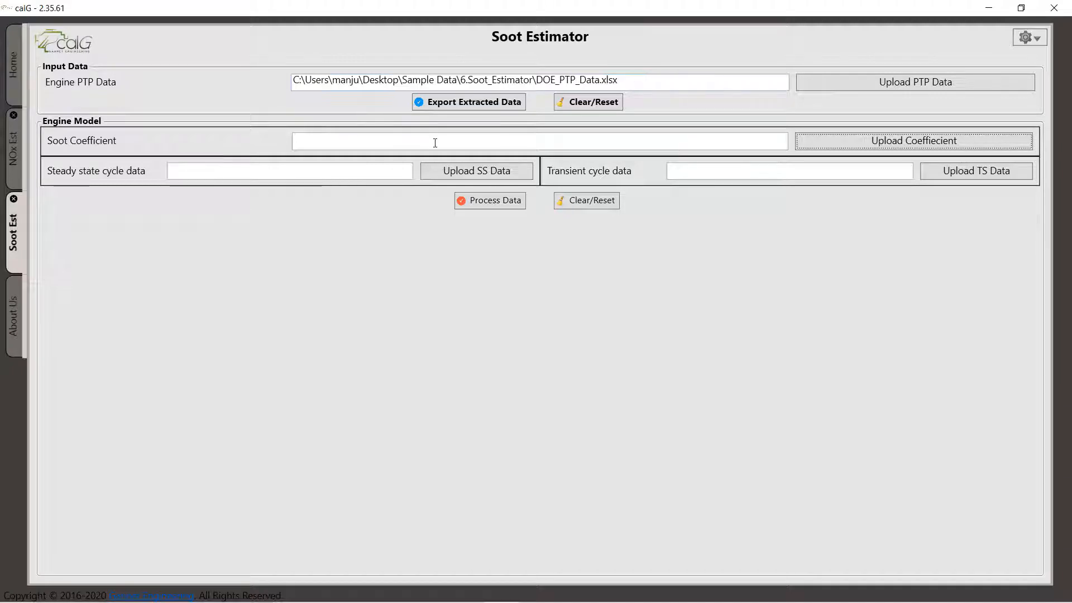
# - Upload Model_Soot_Coeff.xlsx as the soot coefficient file for the engine model
pyautogui.click(857, 144)
pyautogui.click(201, 145)
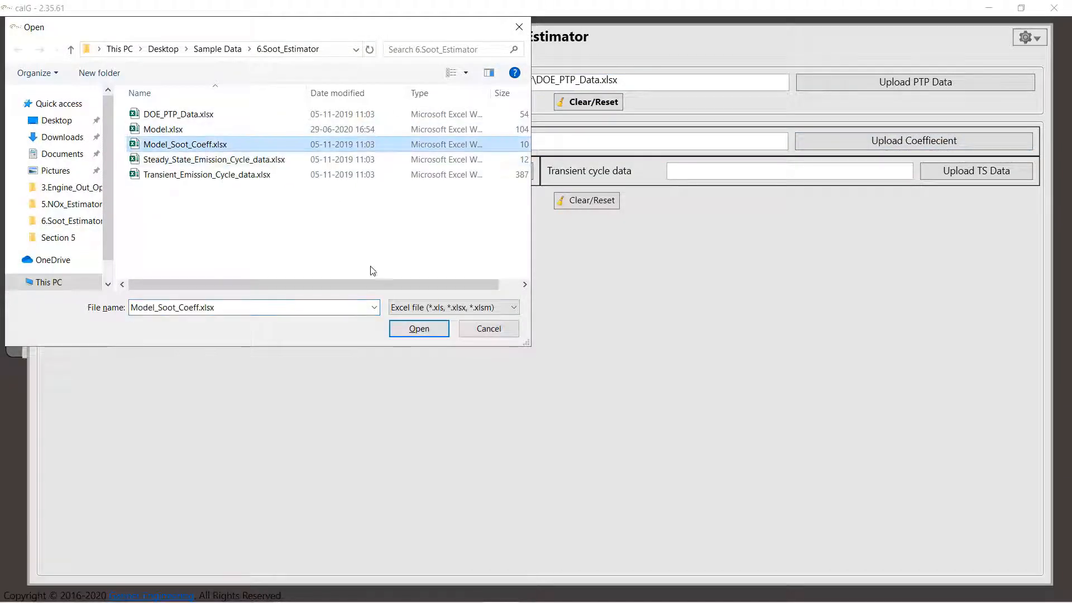
pyautogui.click(411, 330)
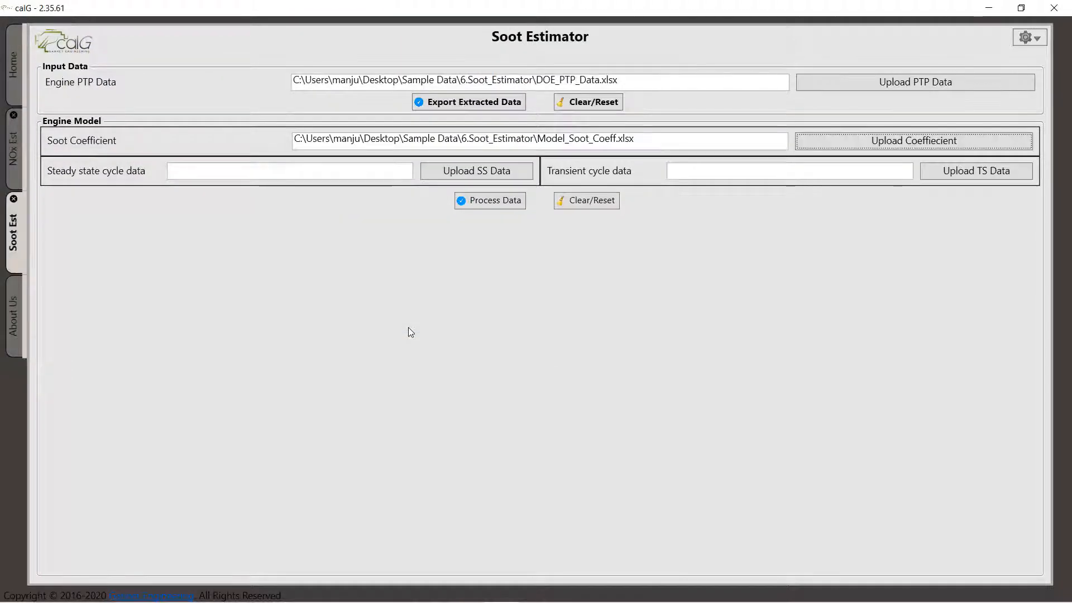
# - Upload Steady_State_Emission_Cycle_data.xlsx as the steady state cycle data, mapping the PM_FSN parameter to the PM_FSN column
pyautogui.click(485, 174)
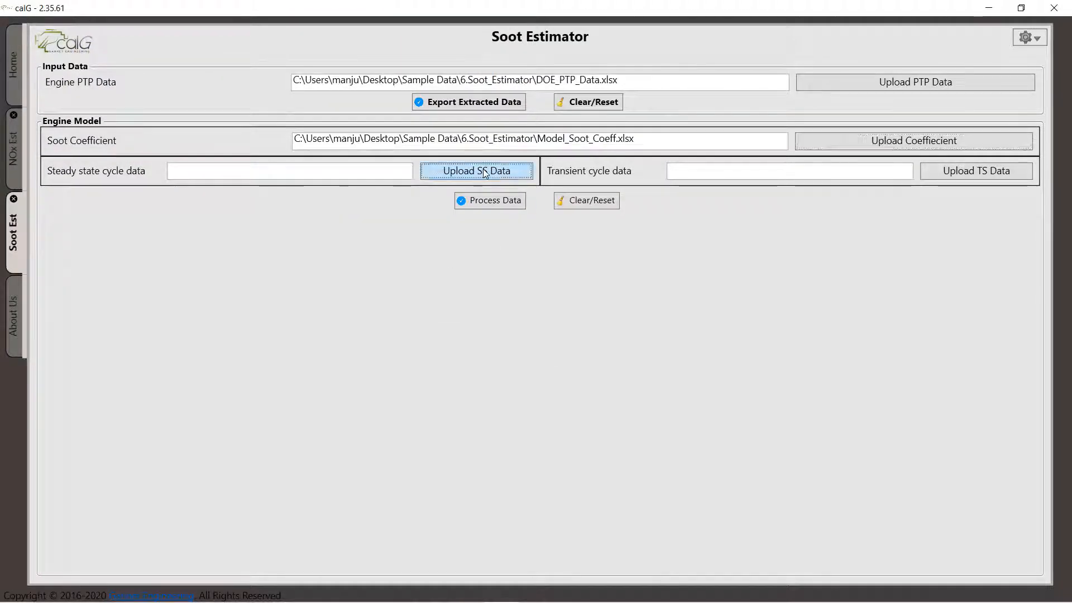
pyautogui.click(193, 159)
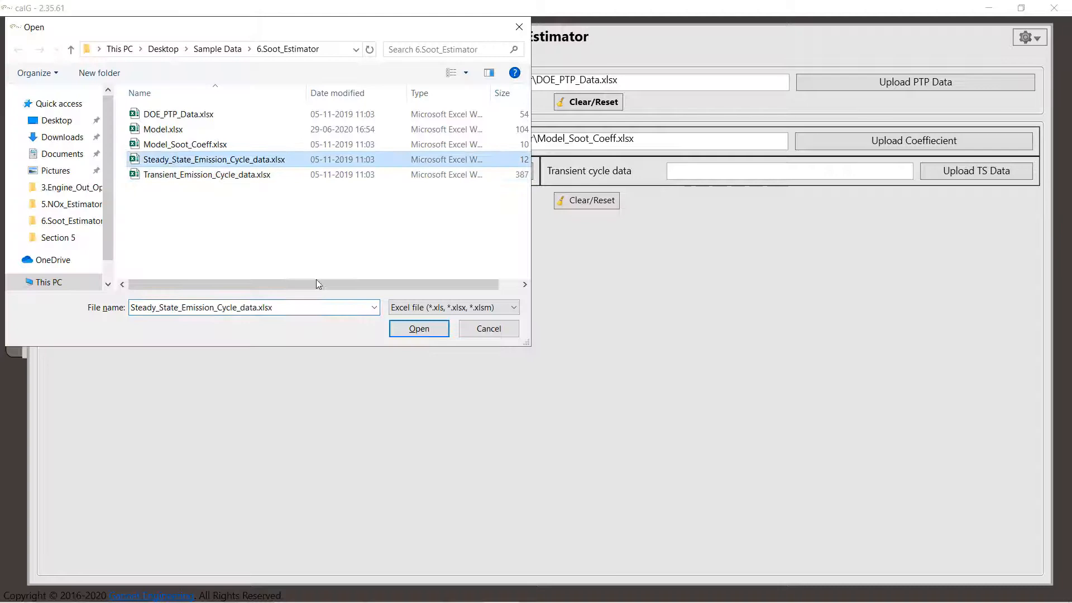
pyautogui.click(415, 332)
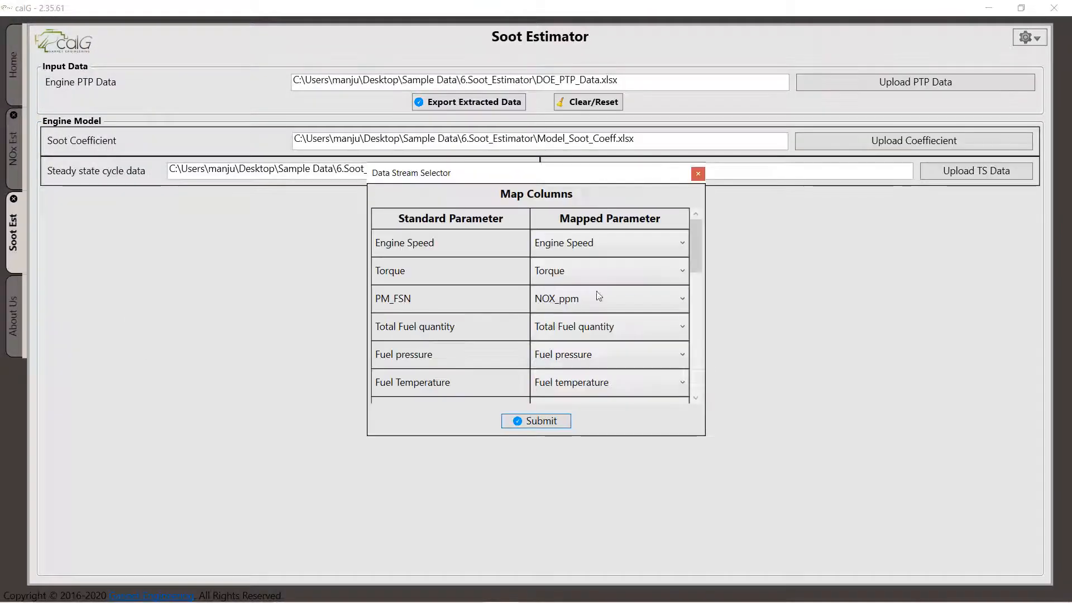
pyautogui.click(571, 300)
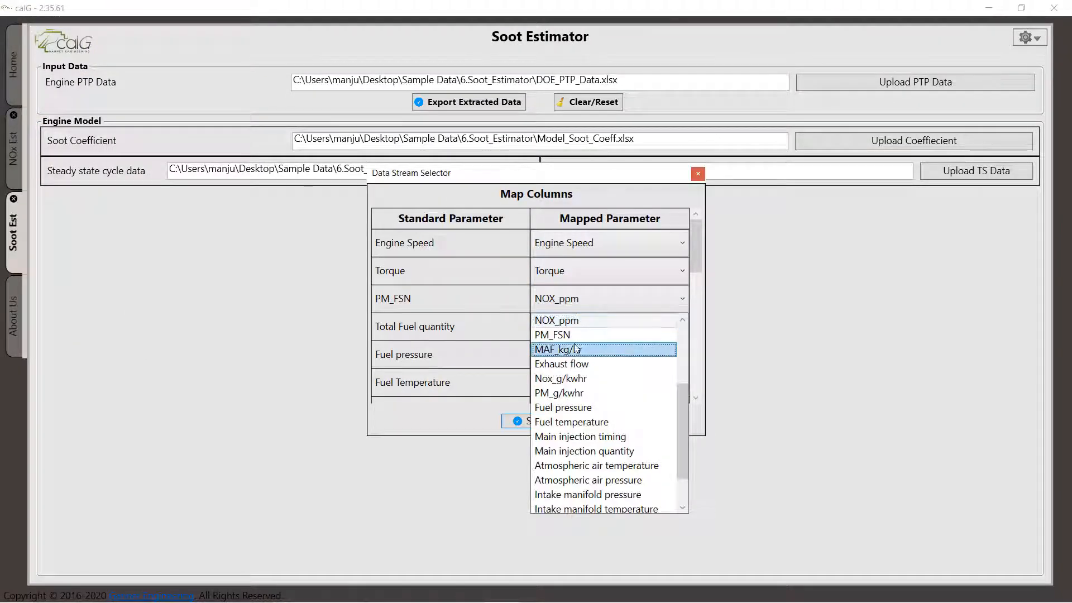
pyautogui.click(575, 335)
pyautogui.moveTo(692, 258); pyautogui.dragTo(692, 363)
pyautogui.click(541, 422)
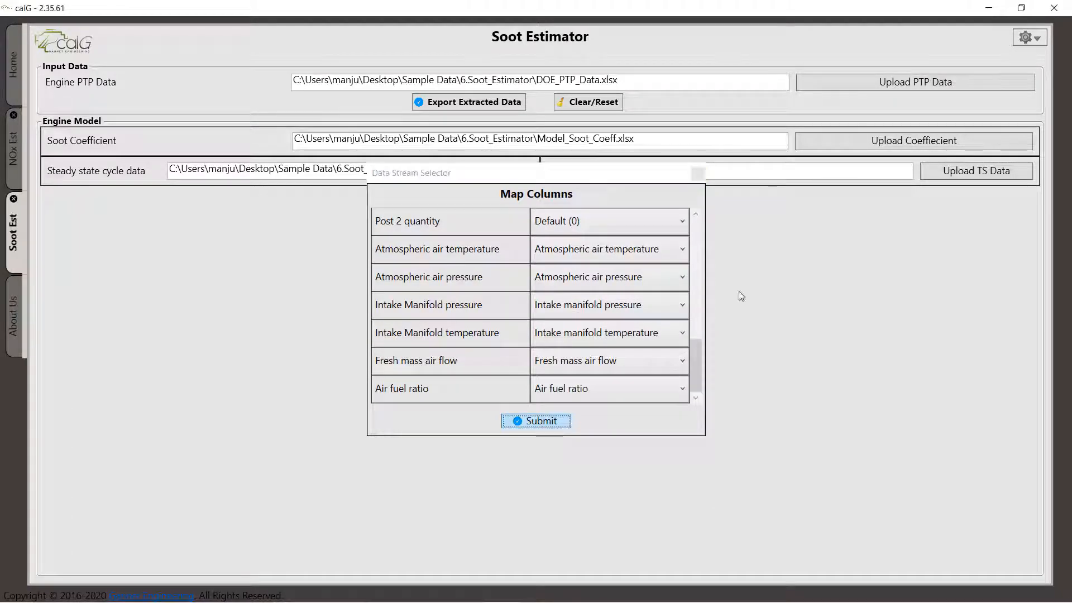
# - Upload Transient_Emission_Cycle_data.xlsx as the transient cycle data and accept its suggested column mapping
pyautogui.click(863, 143)
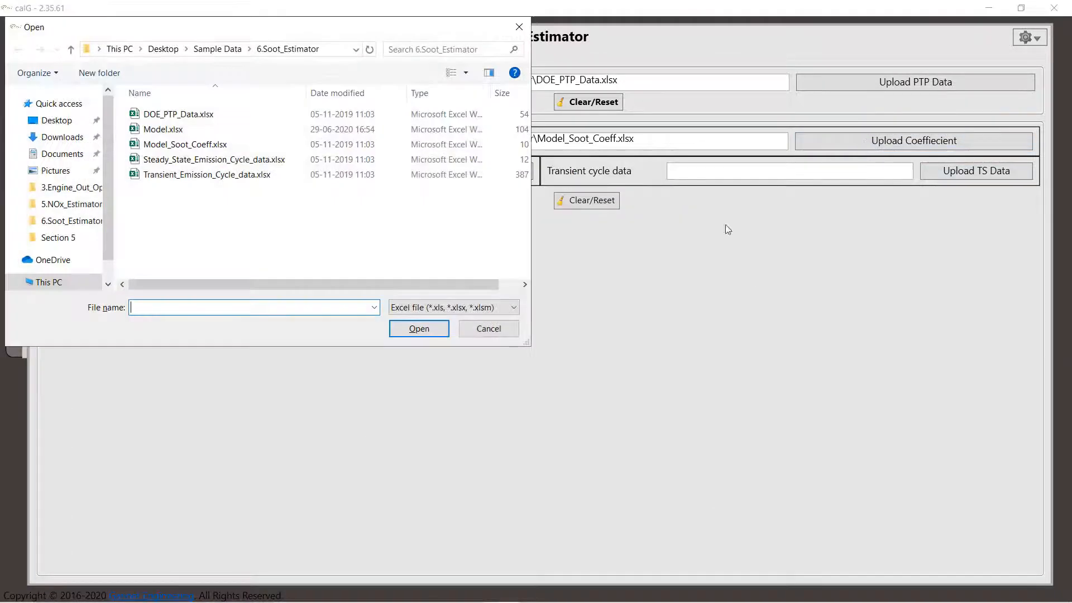
pyautogui.click(505, 329)
pyautogui.click(958, 170)
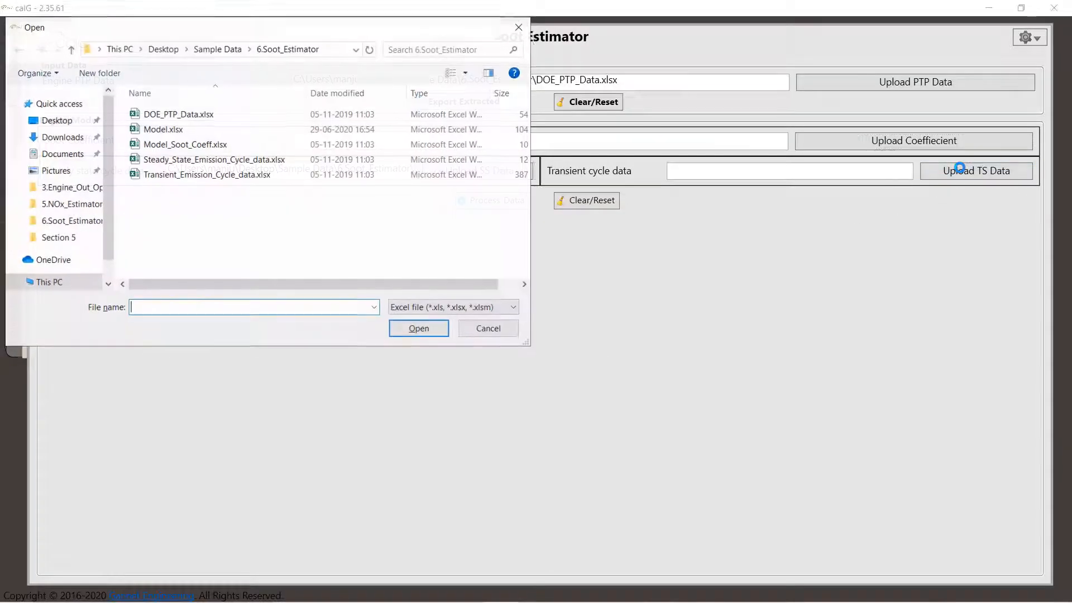
pyautogui.click(220, 174)
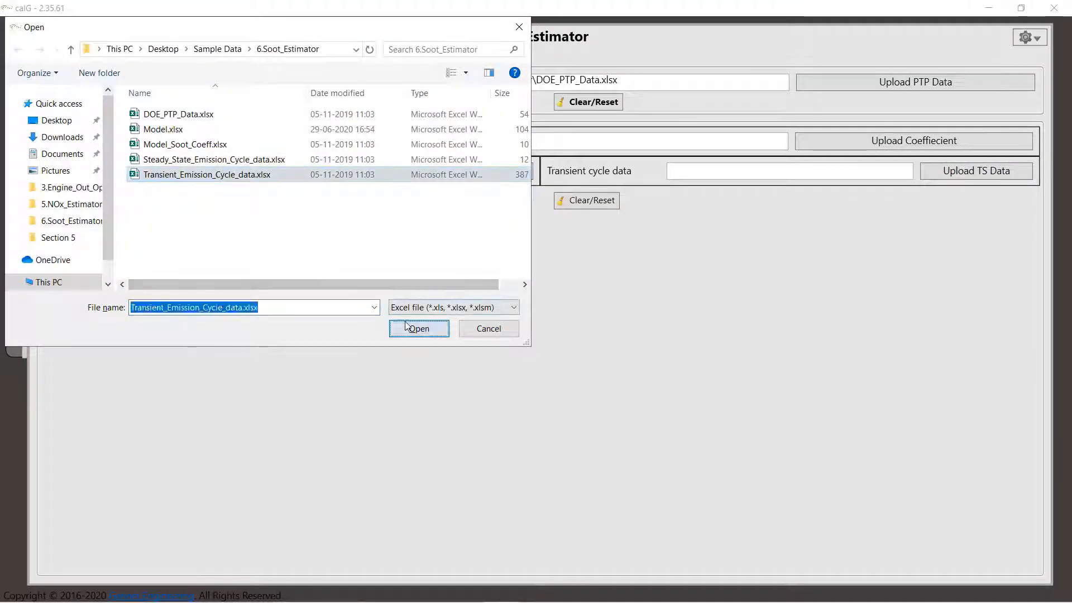
pyautogui.click(406, 324)
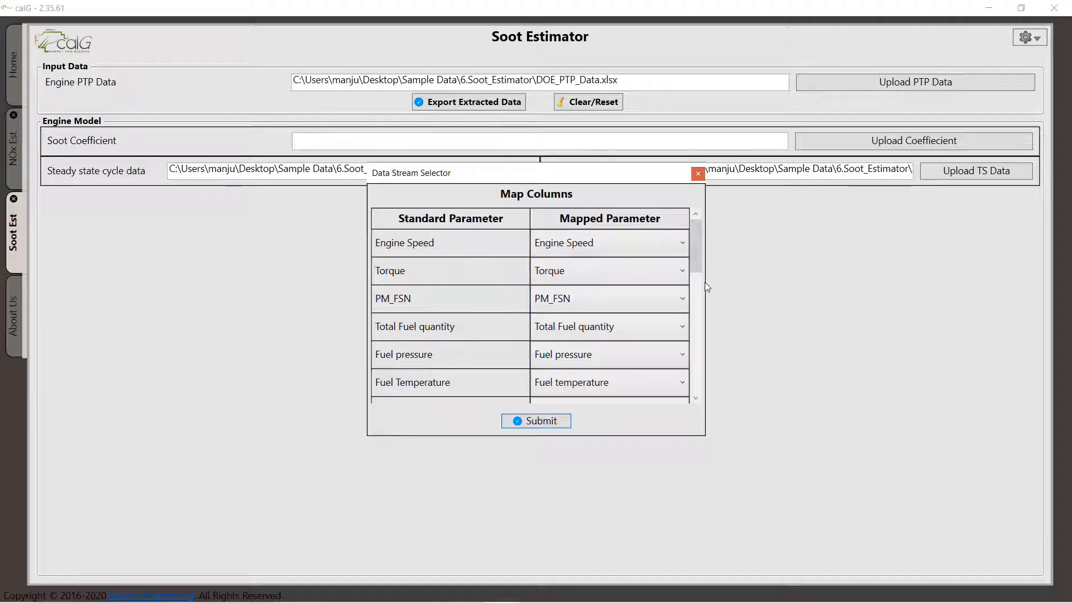
pyautogui.moveTo(698, 253); pyautogui.dragTo(698, 373)
pyautogui.click(560, 419)
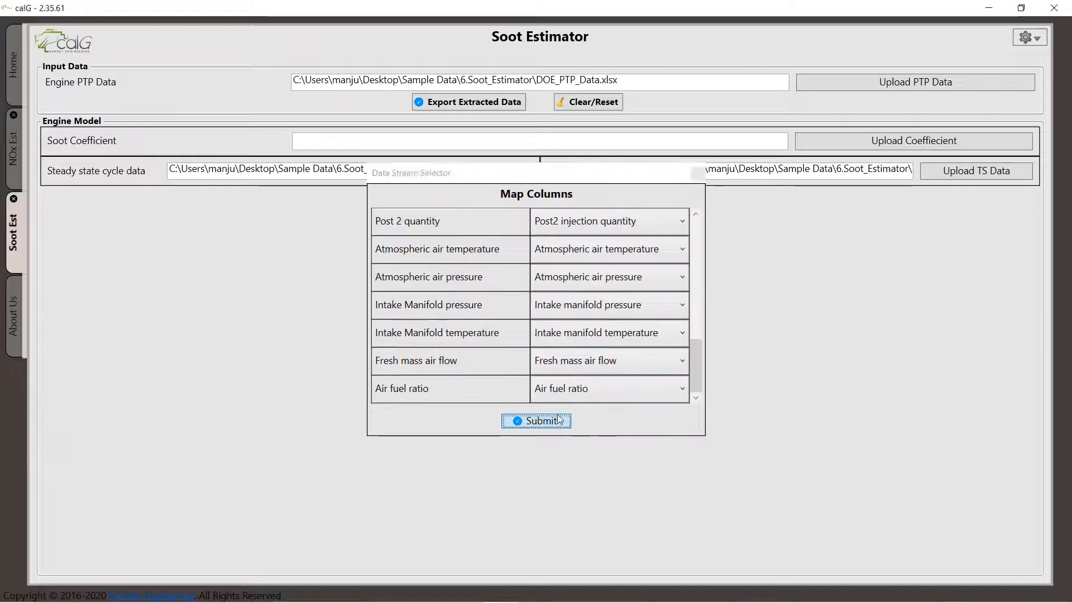
# - Upload Model_Soot_Coeff.xlsx again as the soot coefficient file and process the soot model data
pyautogui.click(861, 140)
pyautogui.click(180, 144)
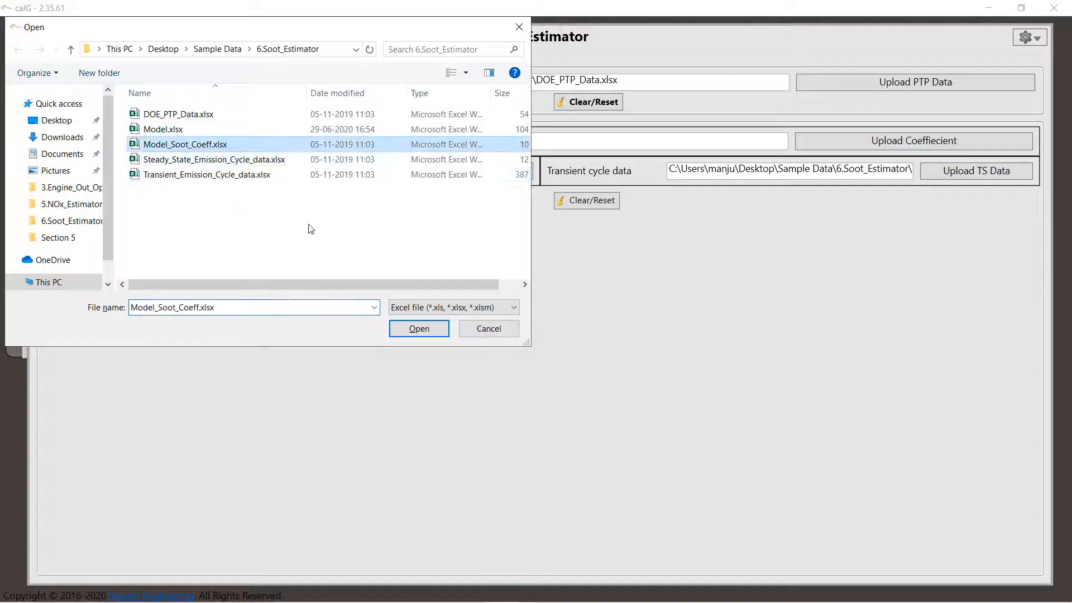
pyautogui.click(426, 331)
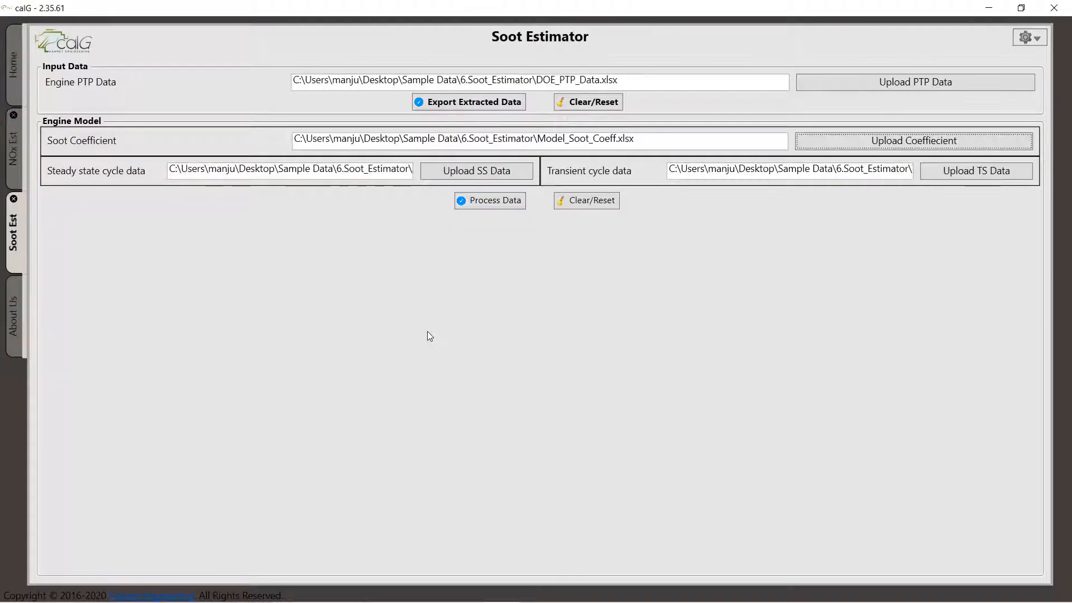
pyautogui.click(508, 201)
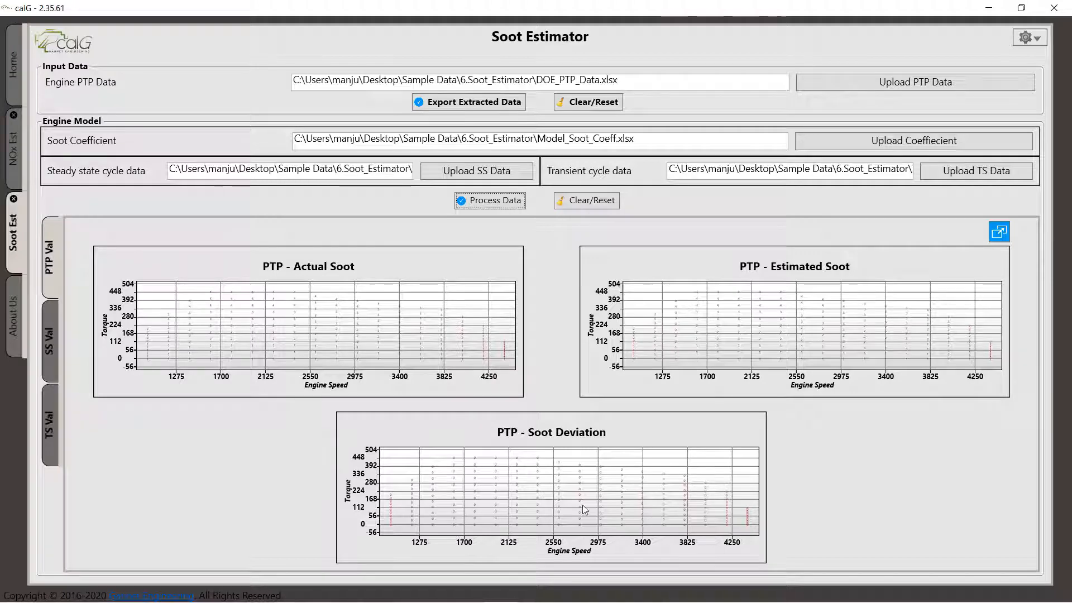
# - Examine the enlarged PTP validation charts for actual and estimated soot, including the full-size PTP - Soot Deviation chart
pyautogui.click(1013, 231)
pyautogui.click(1009, 229)
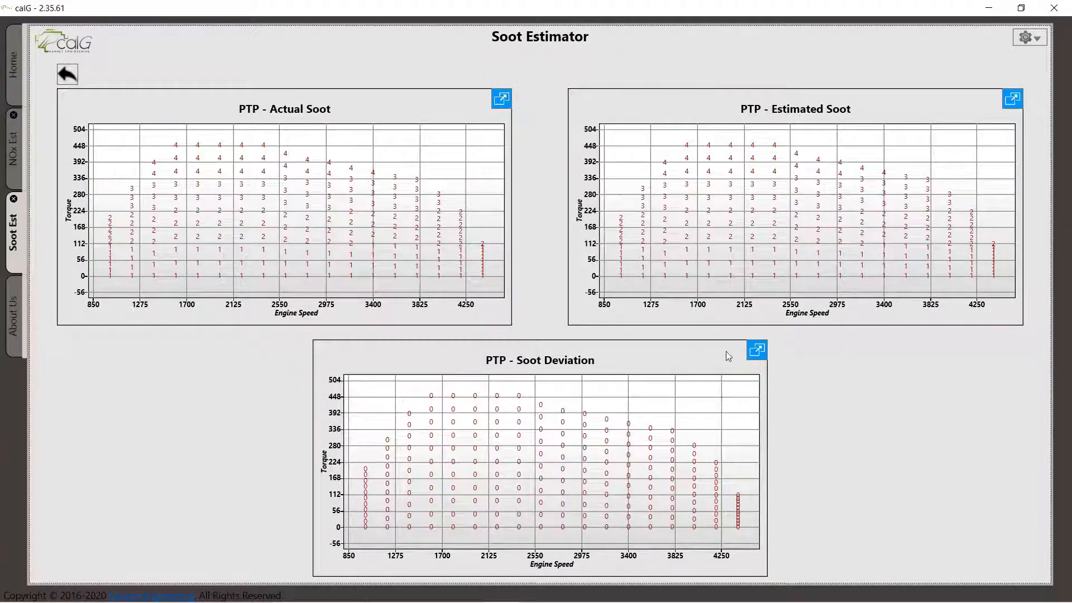
pyautogui.click(758, 352)
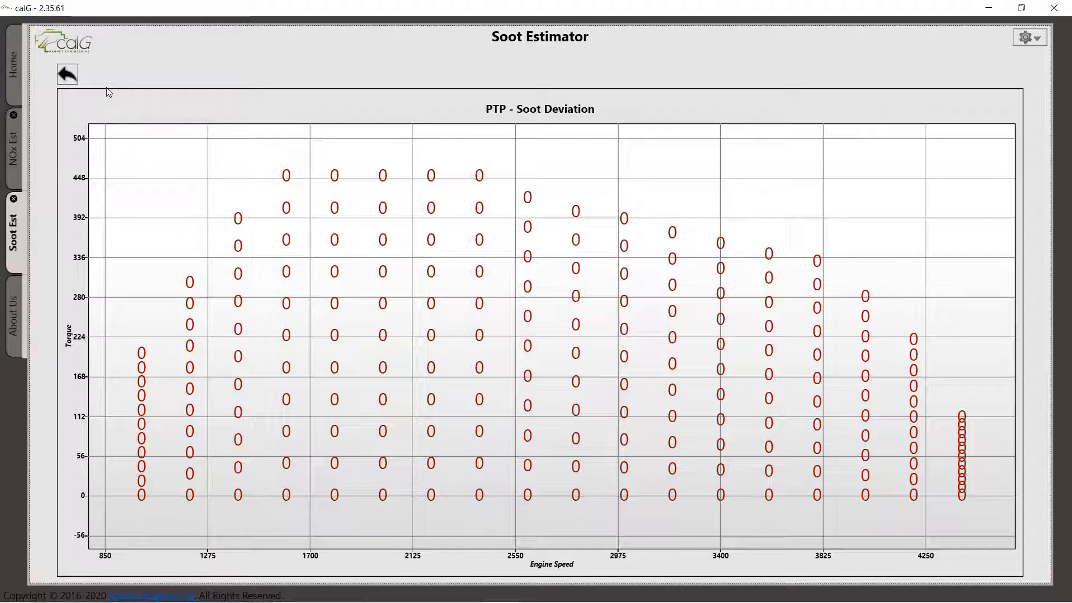
pyautogui.click(67, 74)
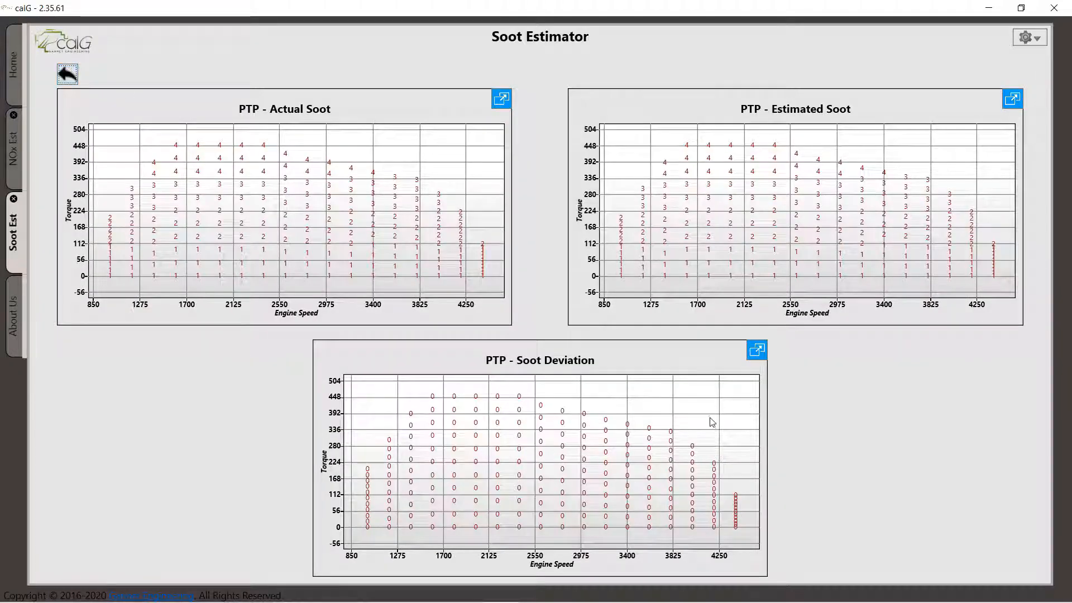
pyautogui.click(67, 74)
# - Examine the enlarged steady state soot validation charts, including the full-size SS - Soot Deviation chart
pyautogui.click(49, 347)
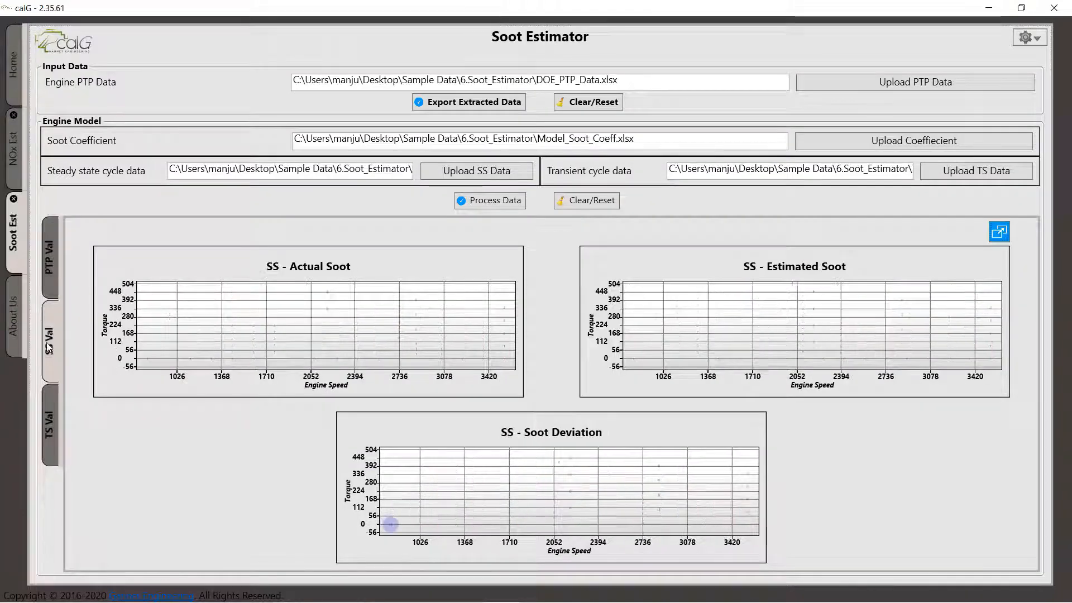
pyautogui.click(995, 239)
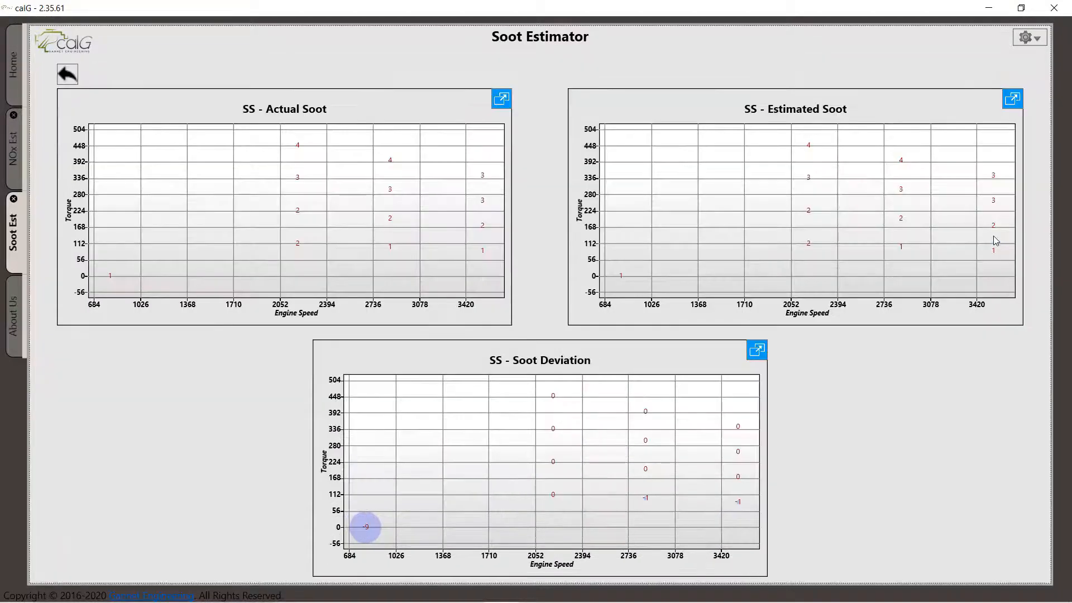
pyautogui.click(757, 350)
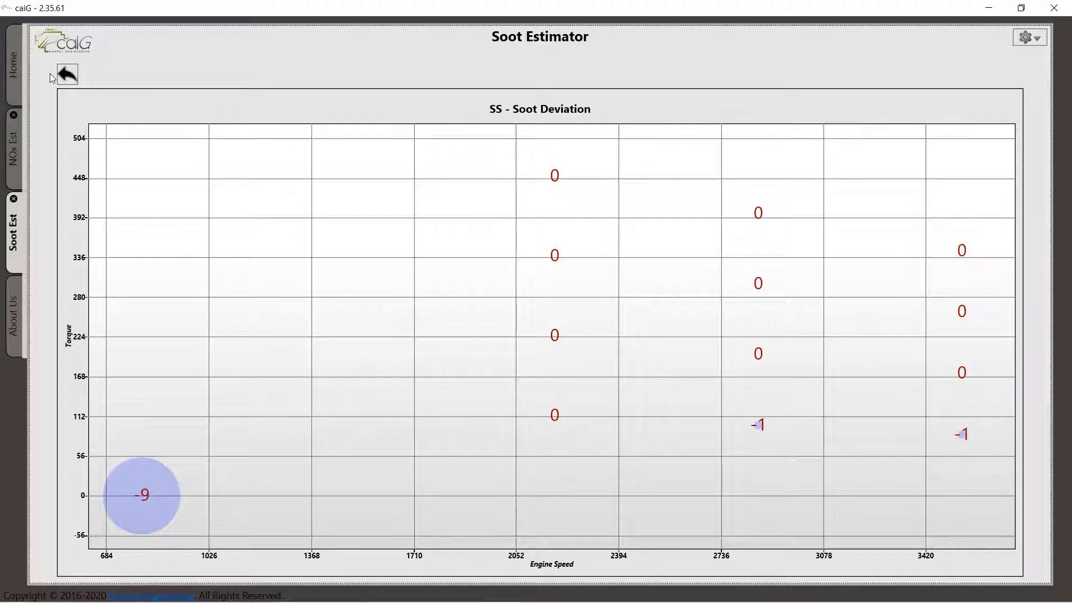
pyautogui.click(67, 75)
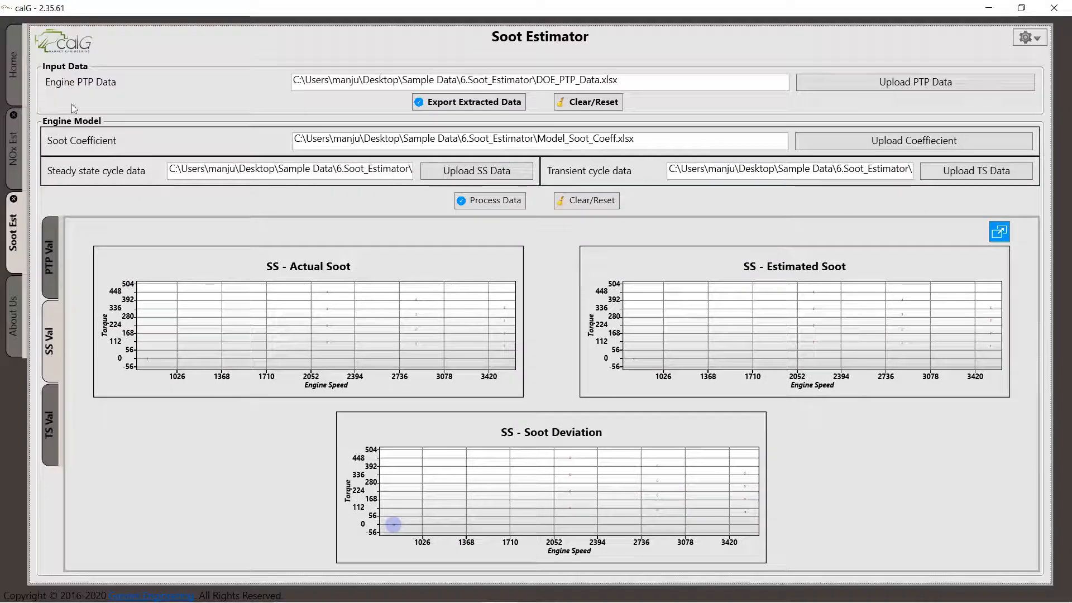
# - Show the transient Actual v/s Estimated Soot chart and set its Y-axis range from 0 to 5
pyautogui.click(52, 427)
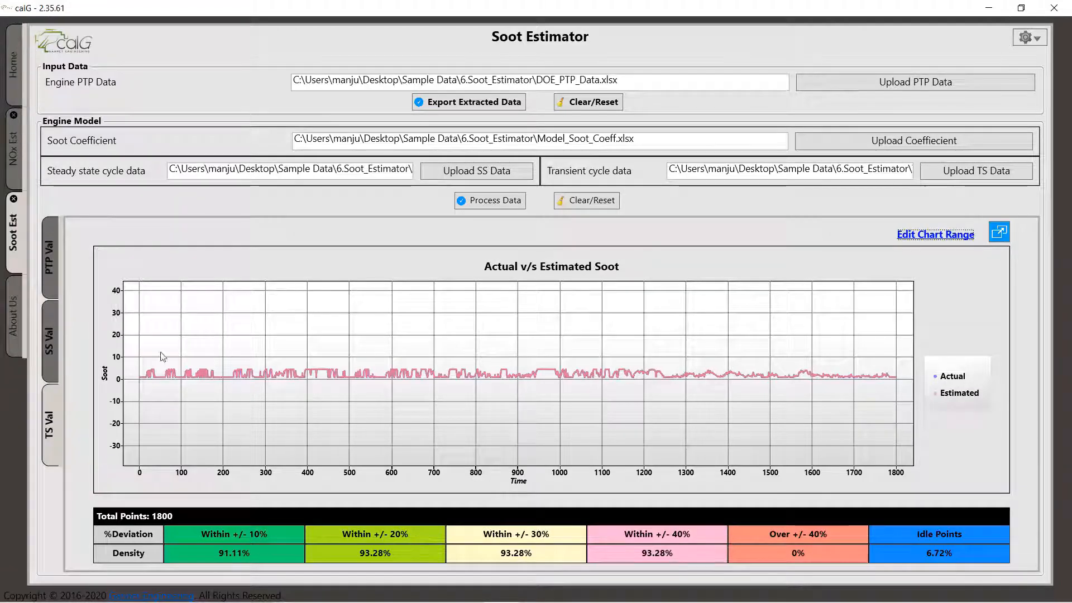
pyautogui.click(938, 234)
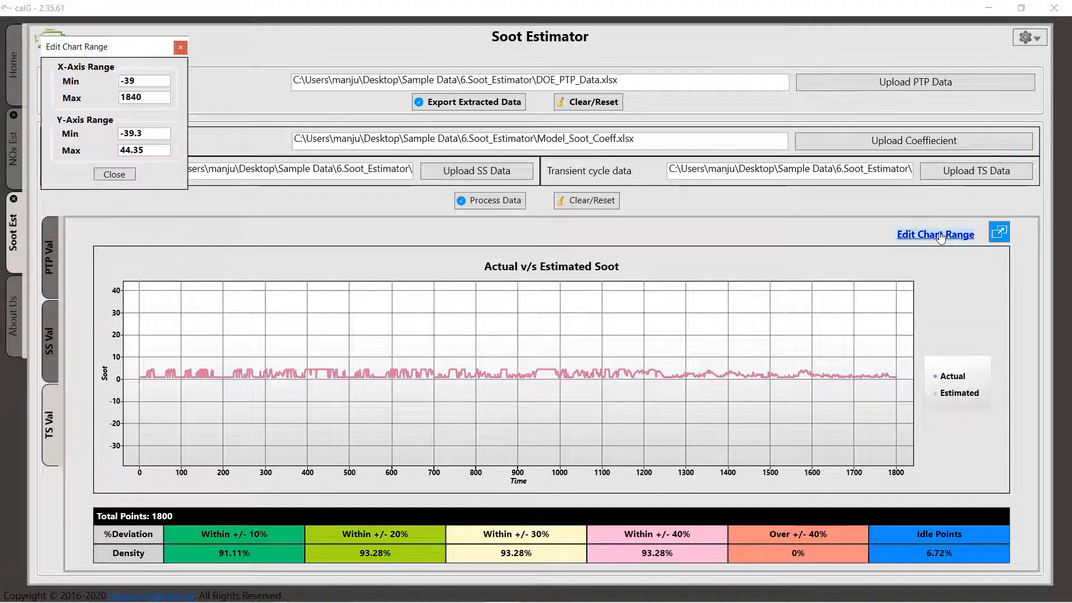
pyautogui.moveTo(148, 134); pyautogui.dragTo(89, 157)
pyautogui.write('0')
pyautogui.write('5')
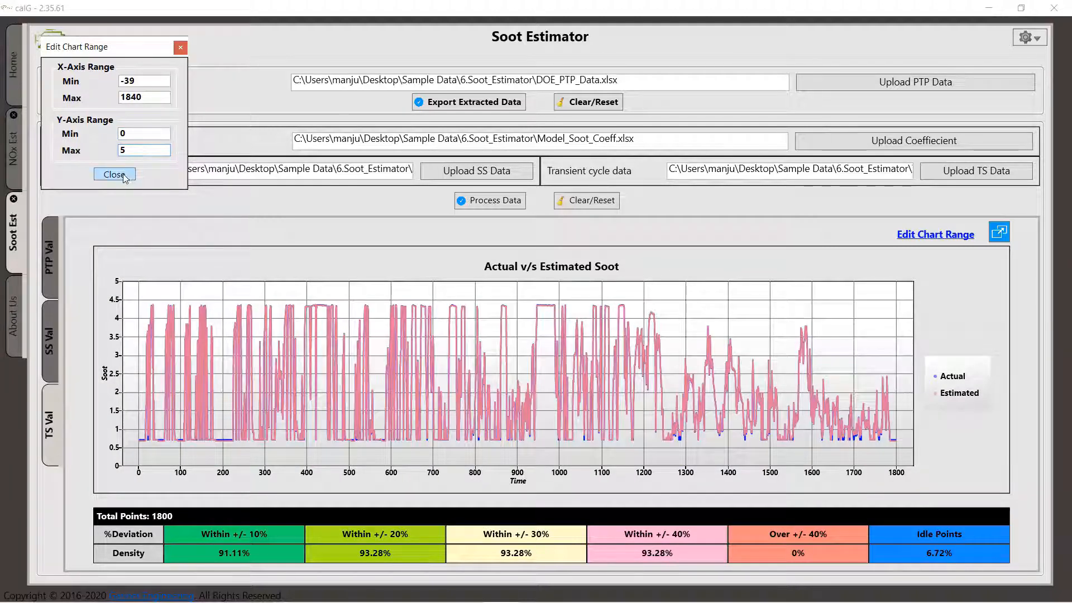
pyautogui.click(123, 175)
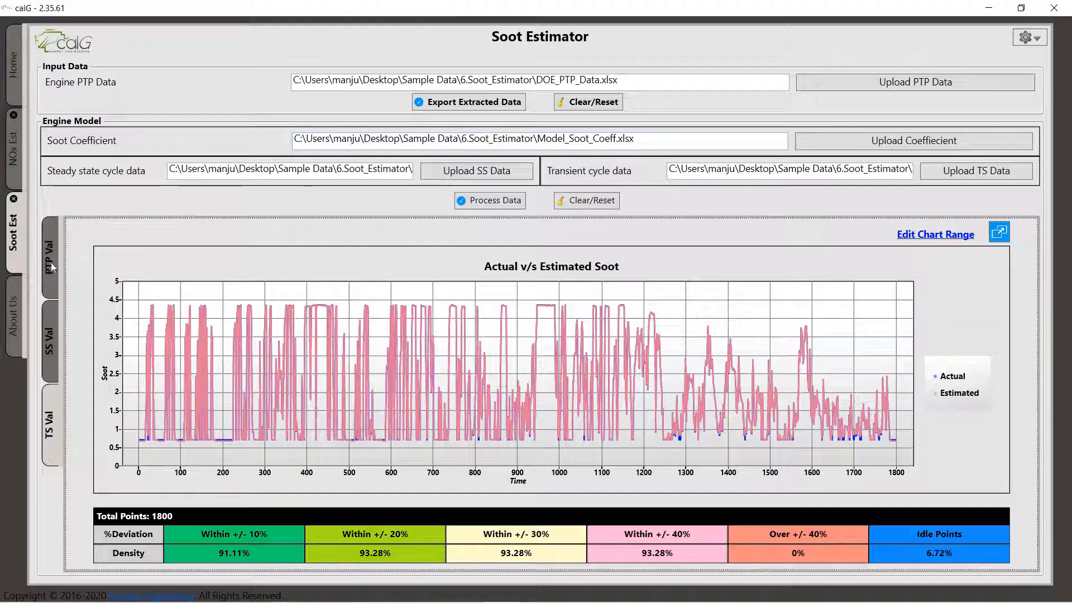
# - Close the Soot Estimator and NOx Estimator modules and open the MAF Estimator
pyautogui.click(13, 199)
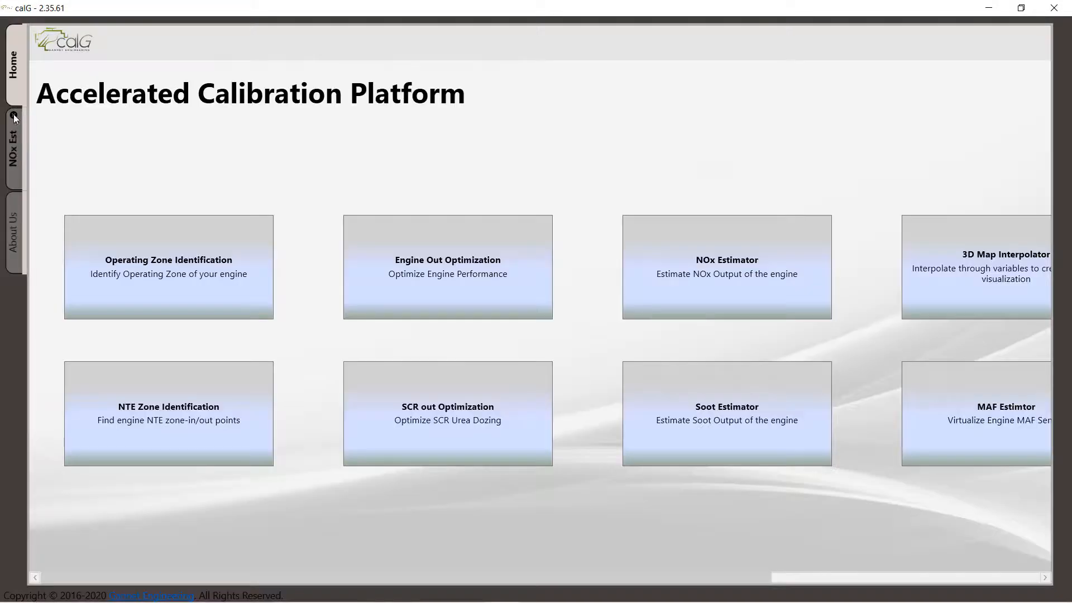
pyautogui.click(13, 115)
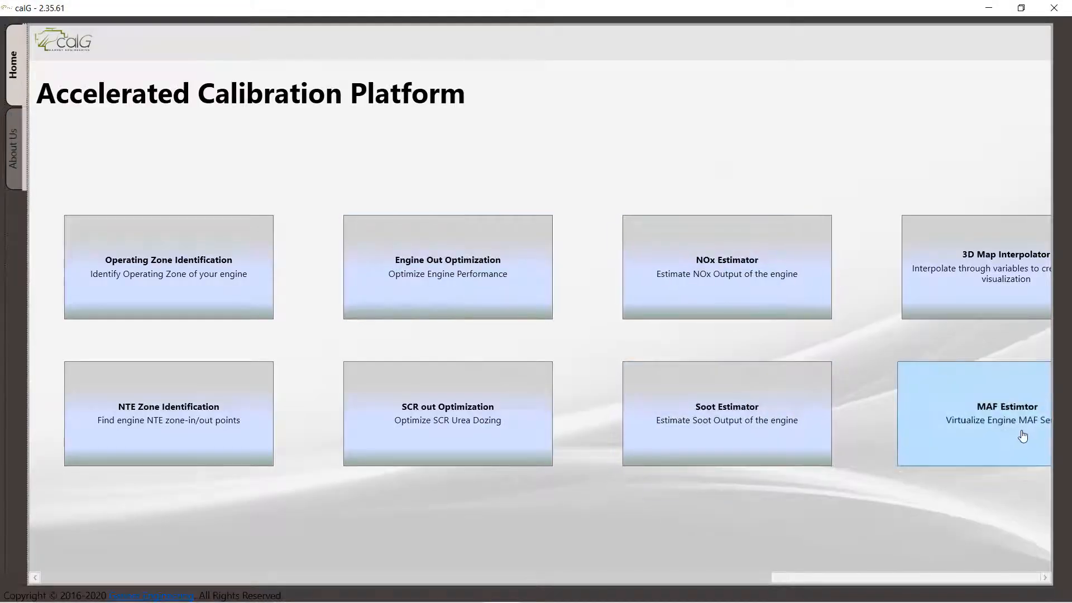
pyautogui.click(1005, 427)
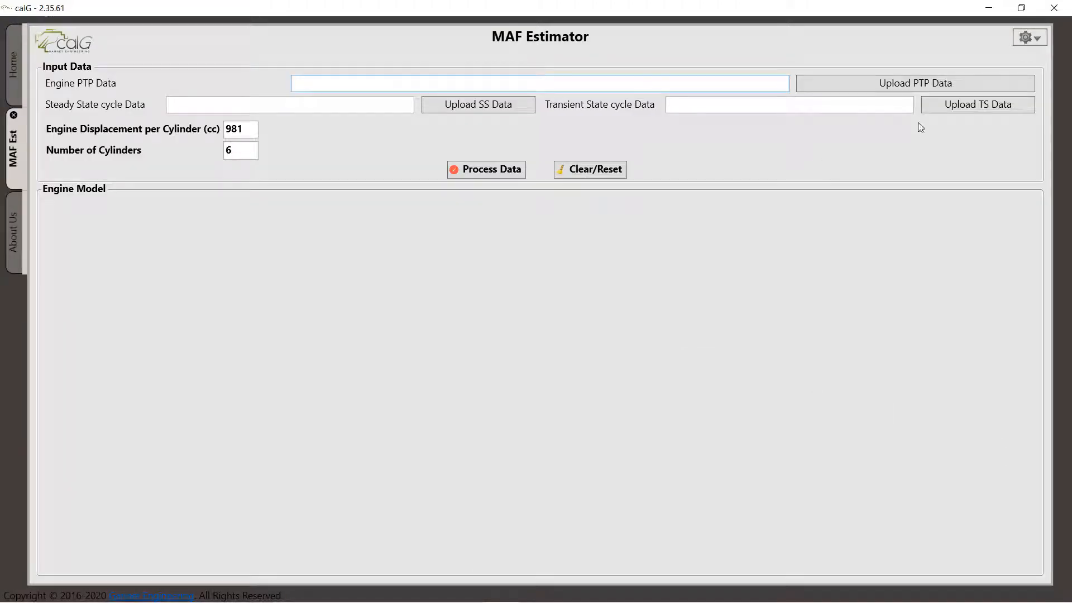
# - Upload PTP_Data.xlsx from the 7. MAF estimator folder as the engine PTP data and accept its column mapping
pyautogui.click(912, 82)
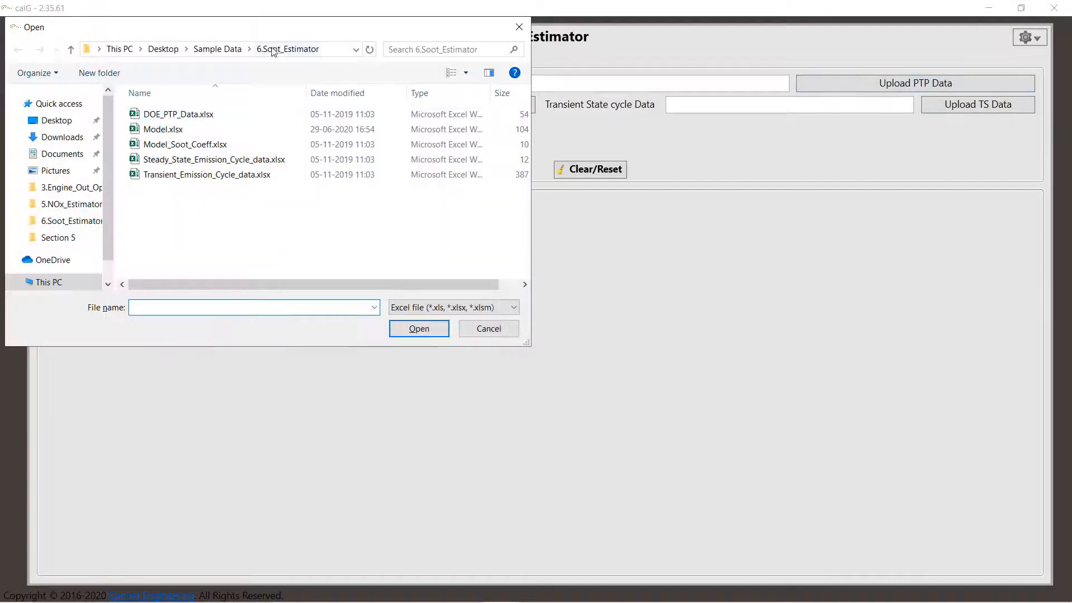
pyautogui.click(233, 49)
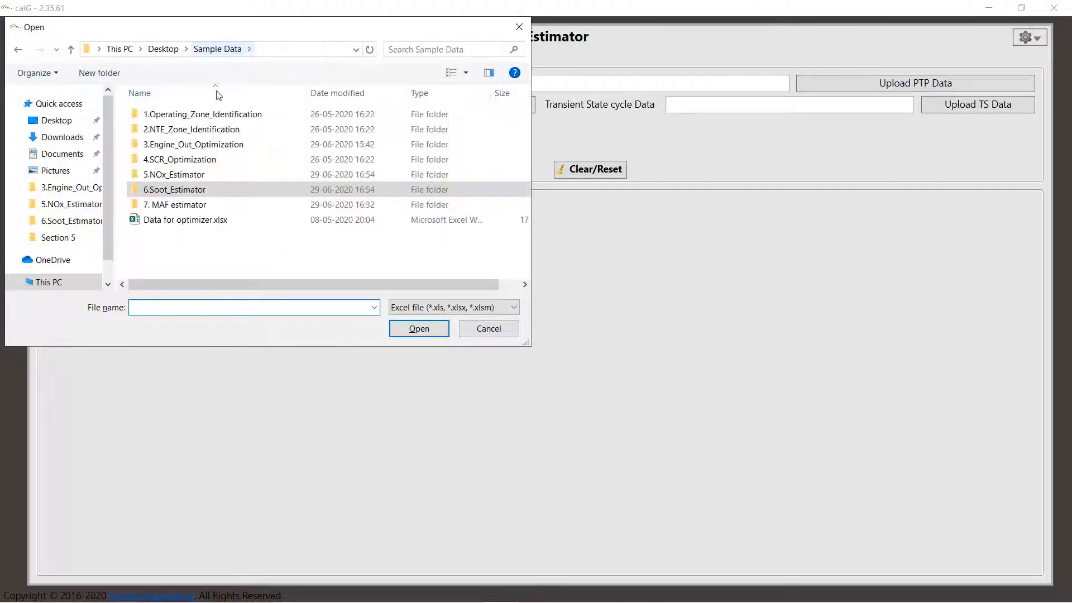
pyautogui.doubleClick(198, 205)
pyautogui.click(184, 114)
pyautogui.click(407, 328)
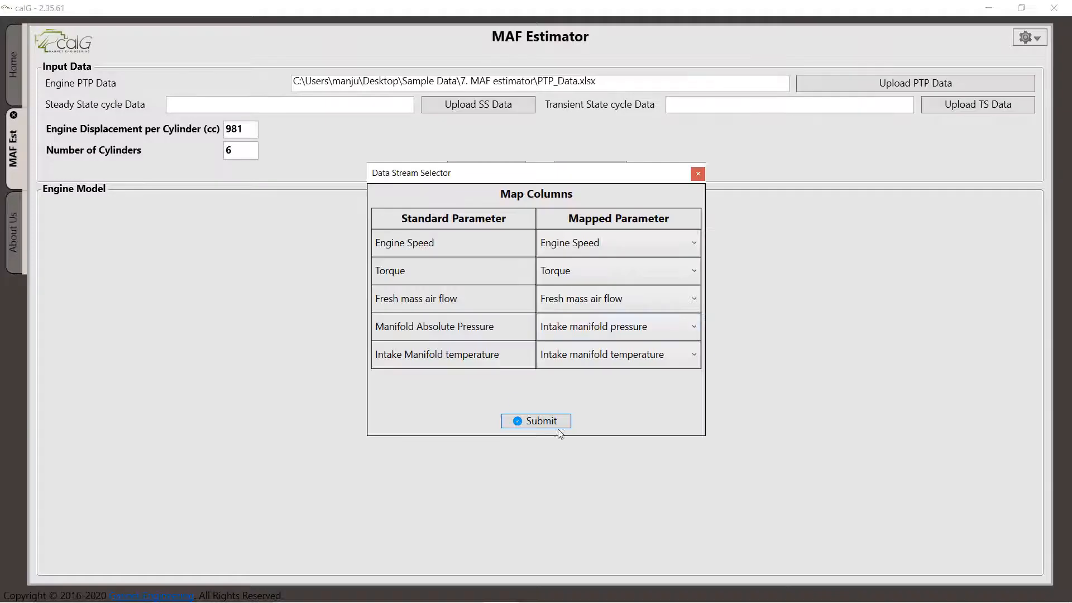
pyautogui.click(556, 421)
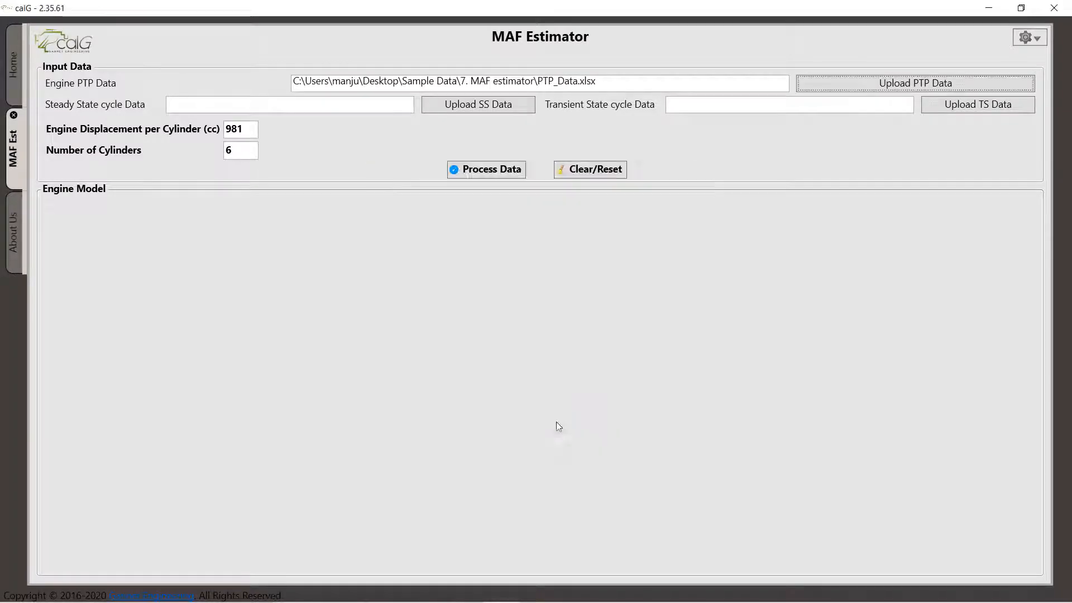
# - Upload Steady state_cycle_data.xlsx as the MAF Estimator's steady state cycle data and accept its column mapping
pyautogui.click(493, 106)
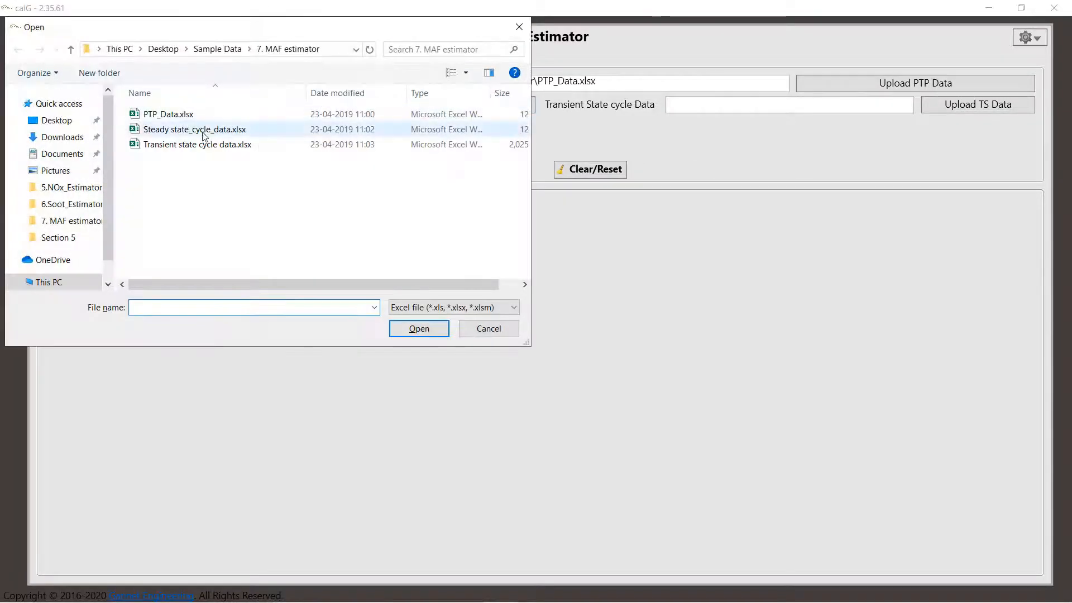
pyautogui.click(203, 132)
pyautogui.click(432, 334)
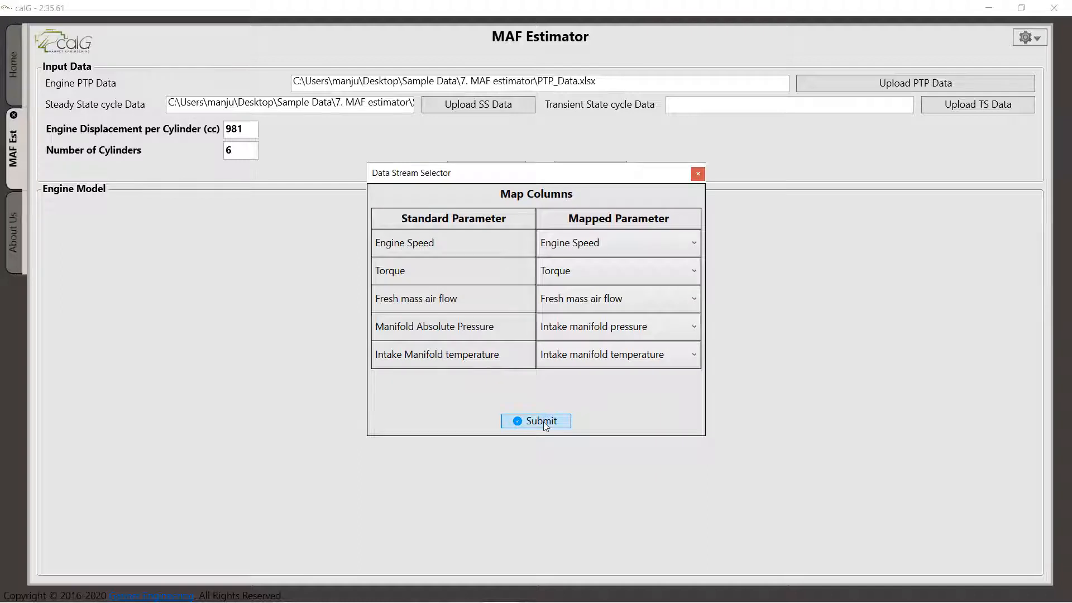
pyautogui.click(544, 422)
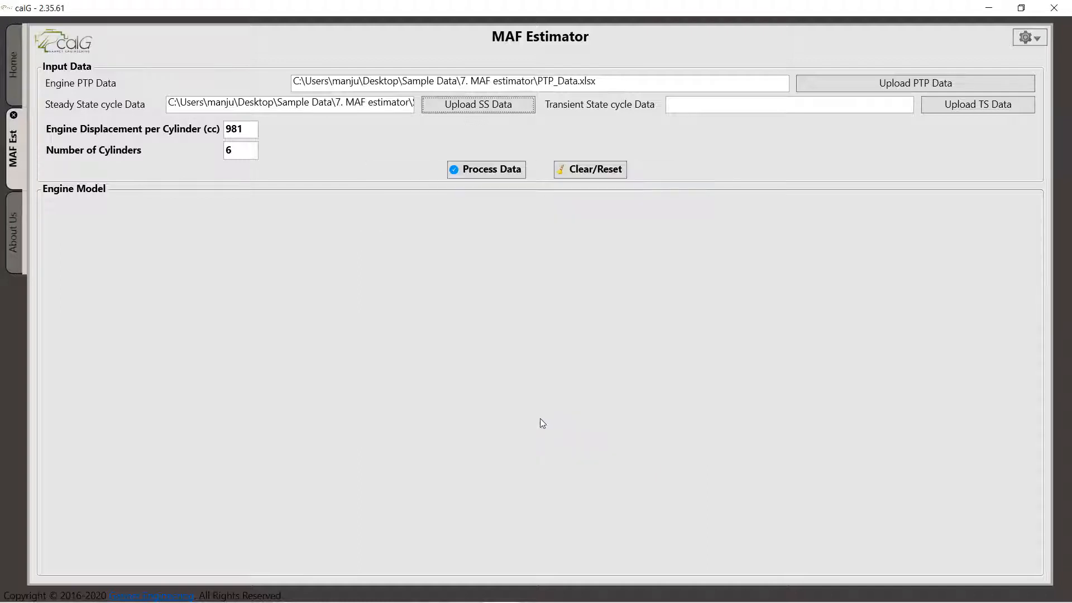
# - Upload Transient state cycle data.xlsx as the transient state cycle data with its proposed column mapping, and process the input data
pyautogui.click(981, 110)
pyautogui.click(196, 148)
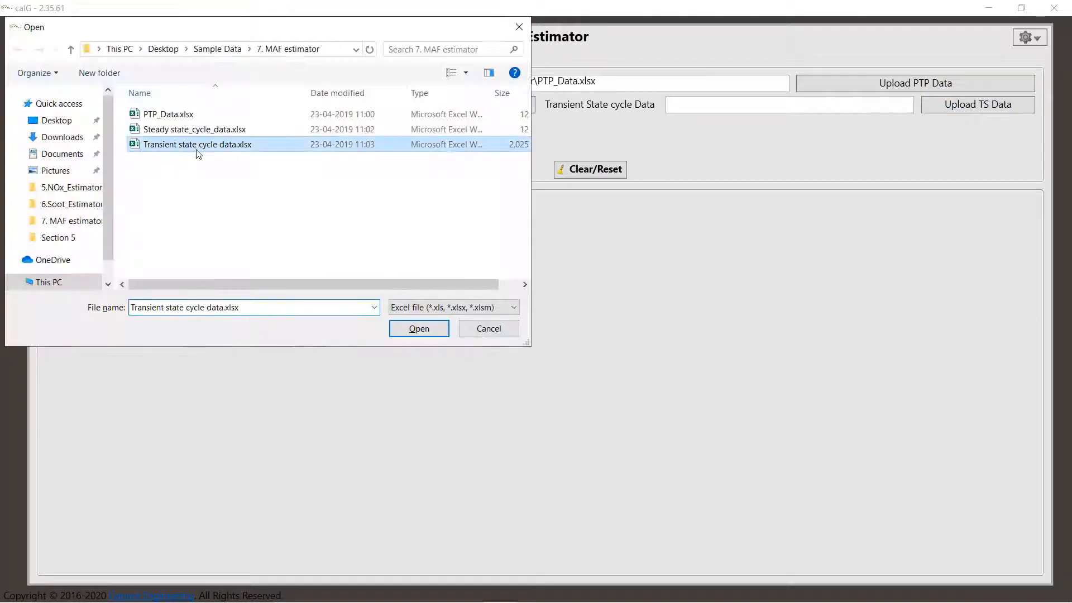
pyautogui.click(429, 332)
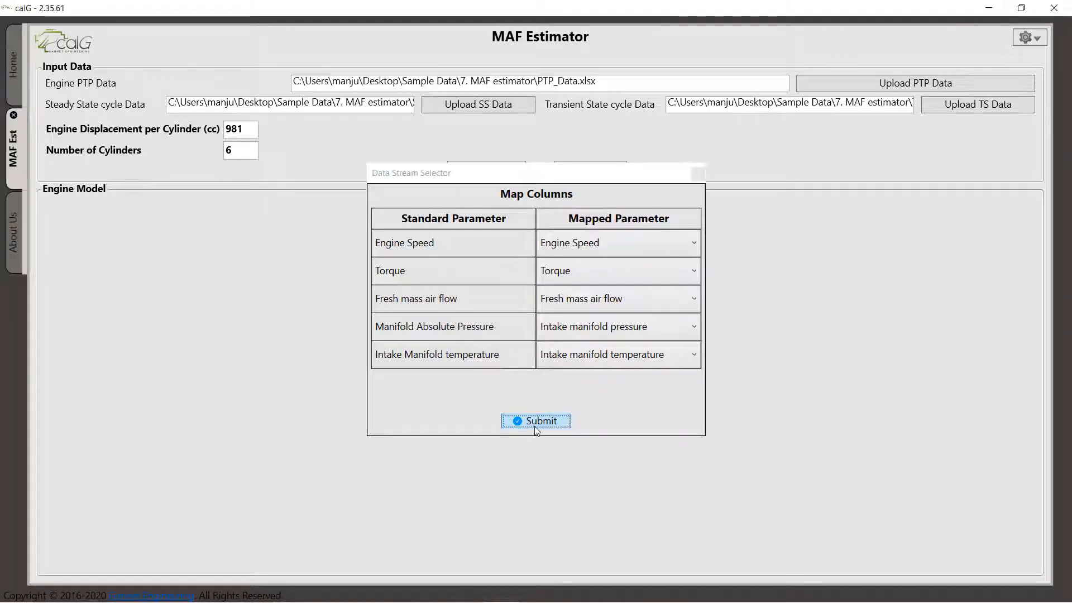
pyautogui.click(536, 427)
pyautogui.click(488, 171)
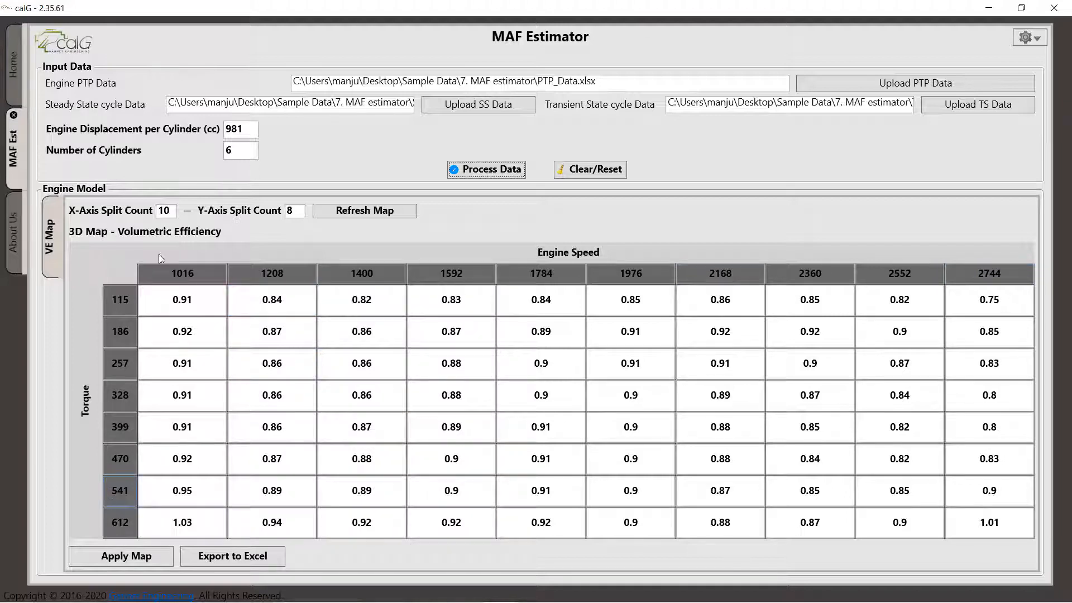
# - Refresh the volumetric efficiency map with 16 splits on both the X and Y axes, and apply the map
pyautogui.click(169, 211)
pyautogui.press('Tab')
pyautogui.write('16')
pyautogui.click(361, 211)
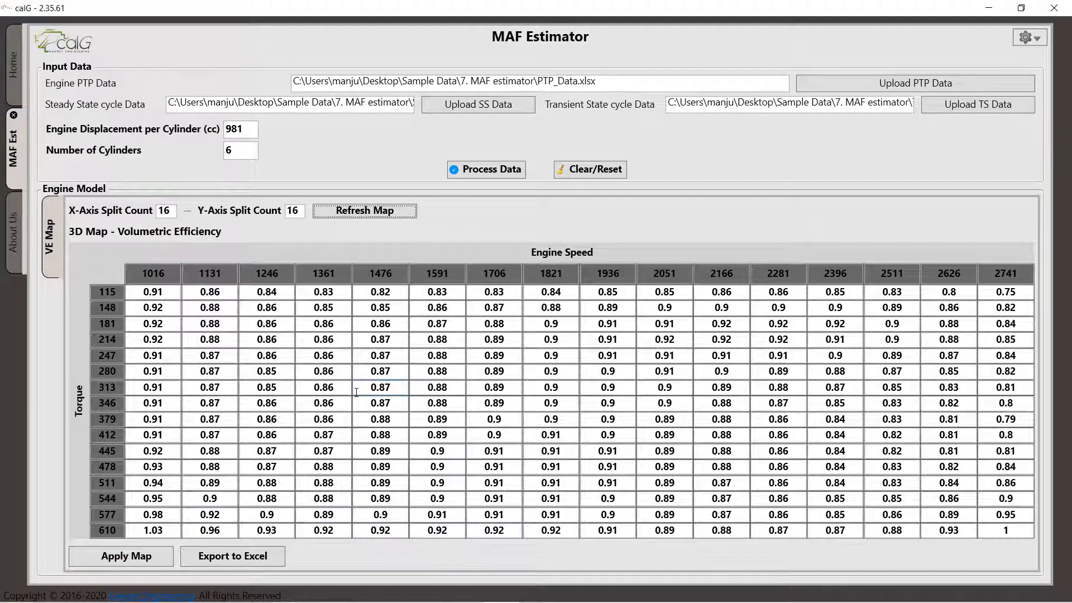
pyautogui.click(127, 558)
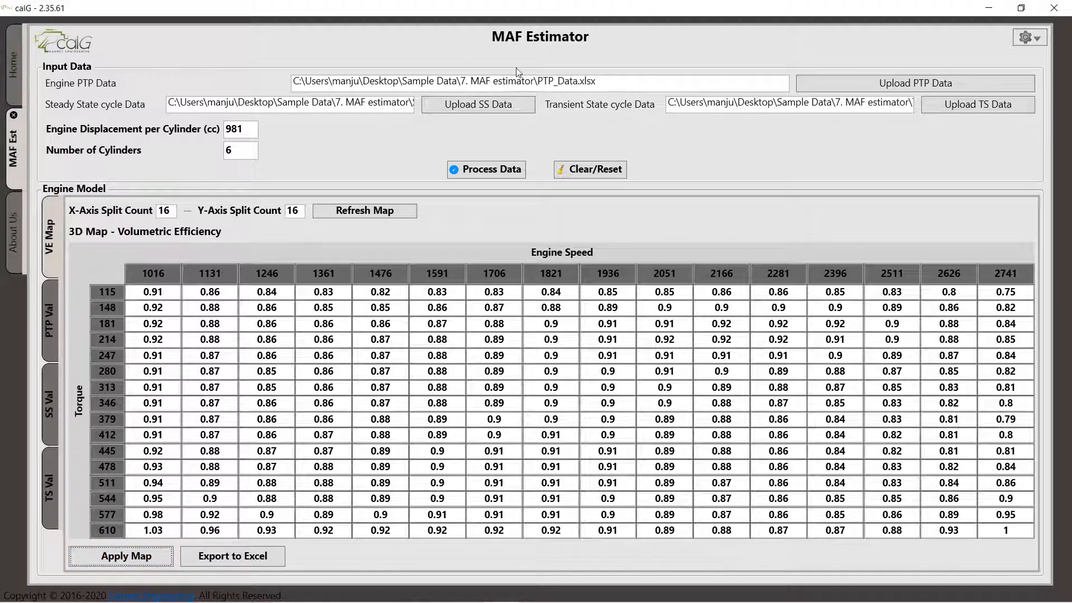
# - Examine the enlarged PTP validation charts, including the full-size PTP MAF Deviation chart, and return to the Engine Model view
pyautogui.click(51, 310)
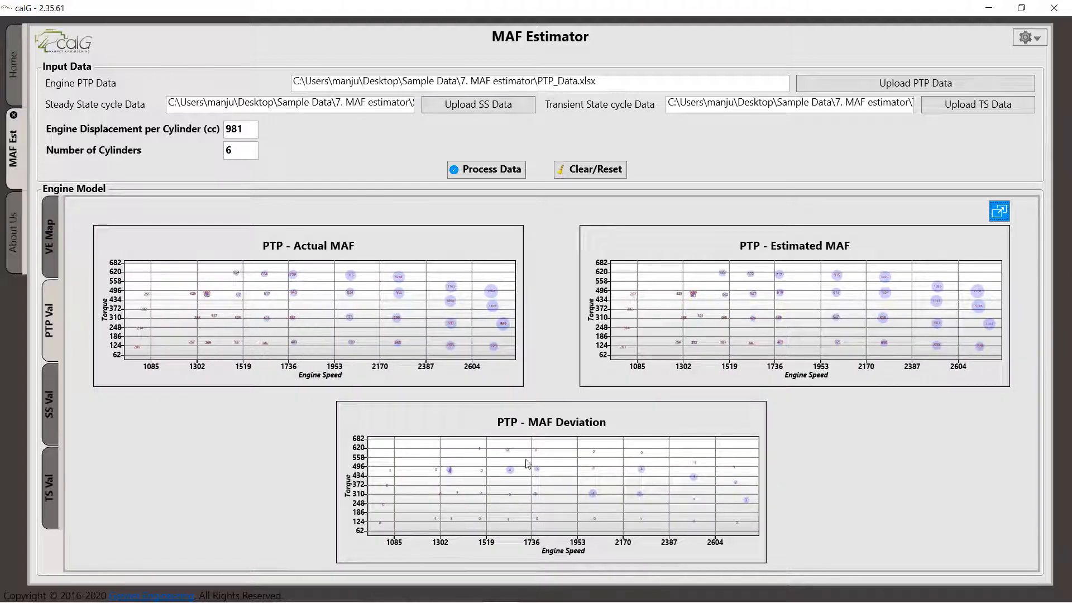
pyautogui.click(998, 212)
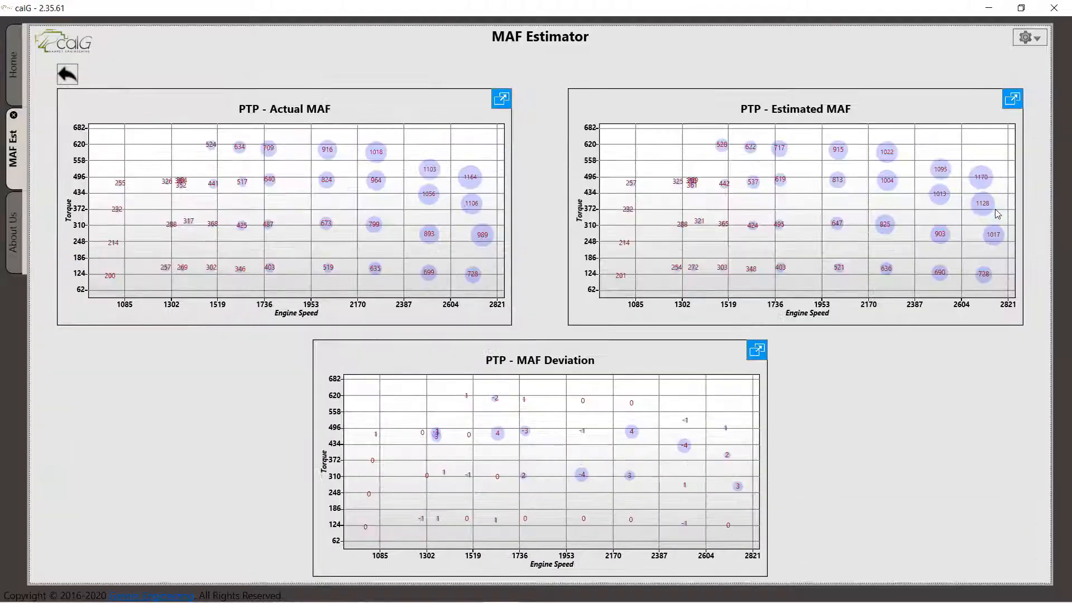
pyautogui.click(757, 350)
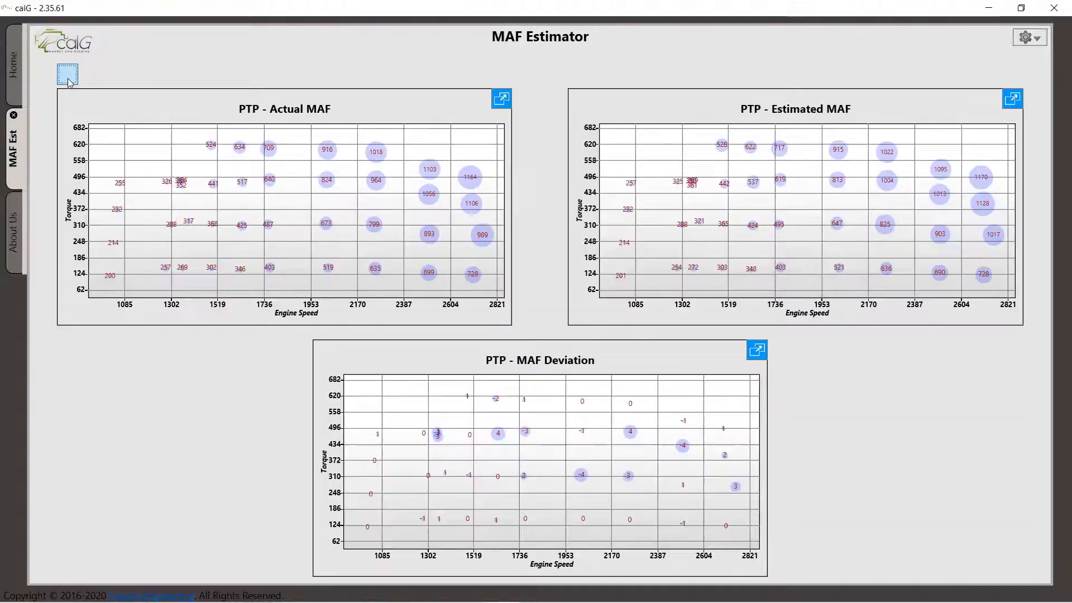
pyautogui.click(68, 77)
pyautogui.click(68, 78)
# - Examine the enlarged steady state validation charts, including the full-size SS MAF Deviation chart, and return to the Engine Model view
pyautogui.click(51, 391)
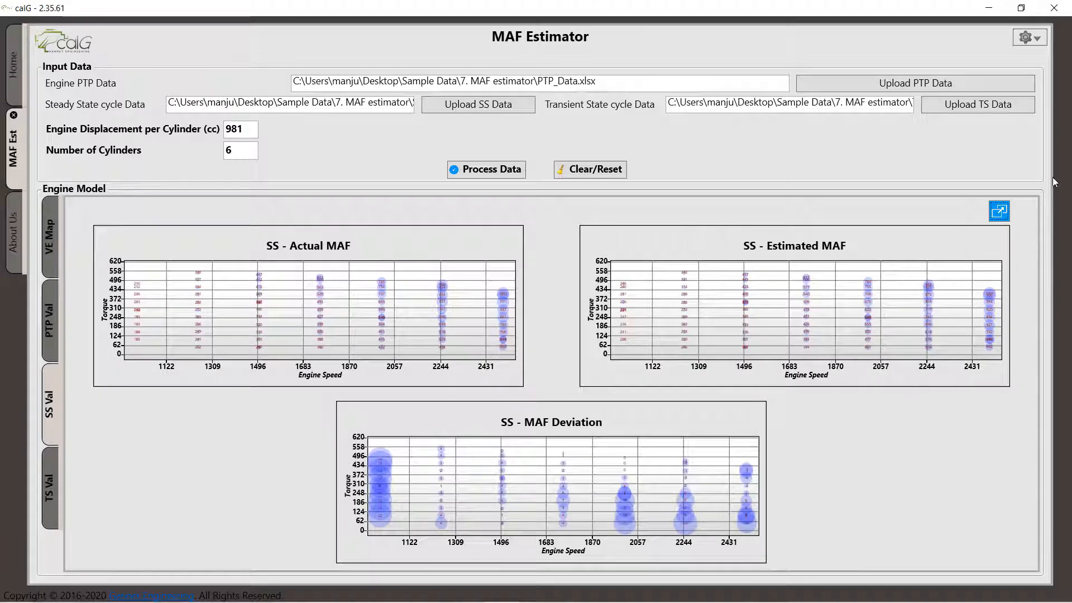
pyautogui.click(999, 211)
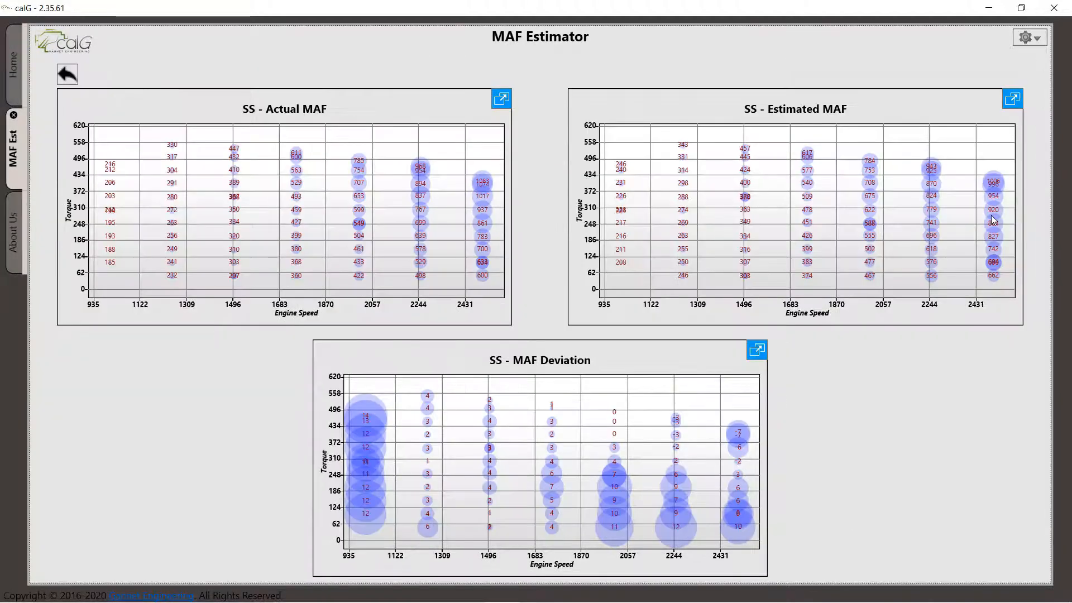
pyautogui.click(759, 349)
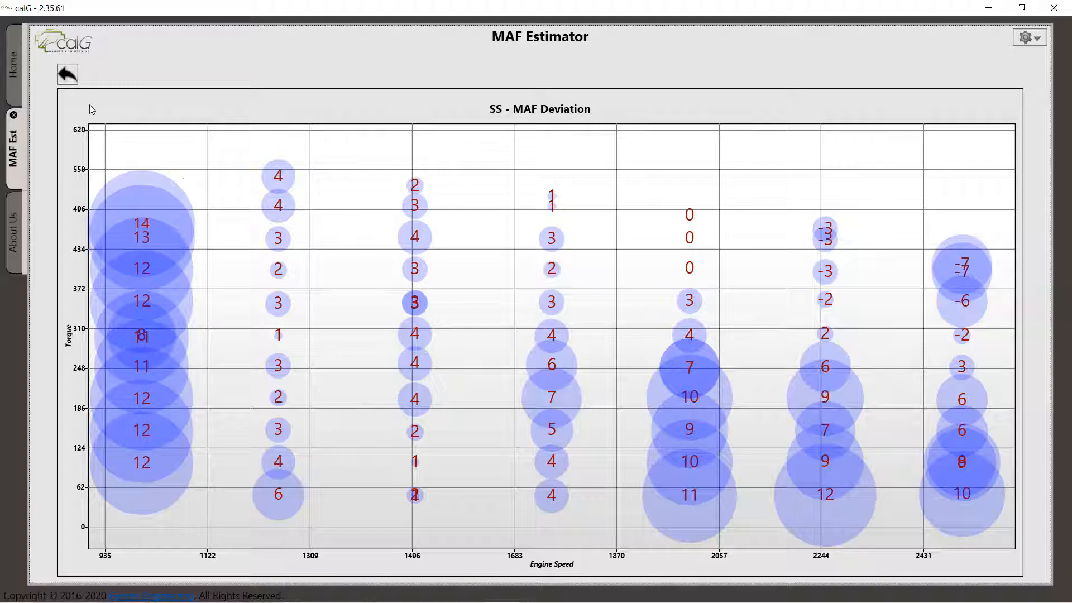
pyautogui.click(73, 78)
pyautogui.click(66, 74)
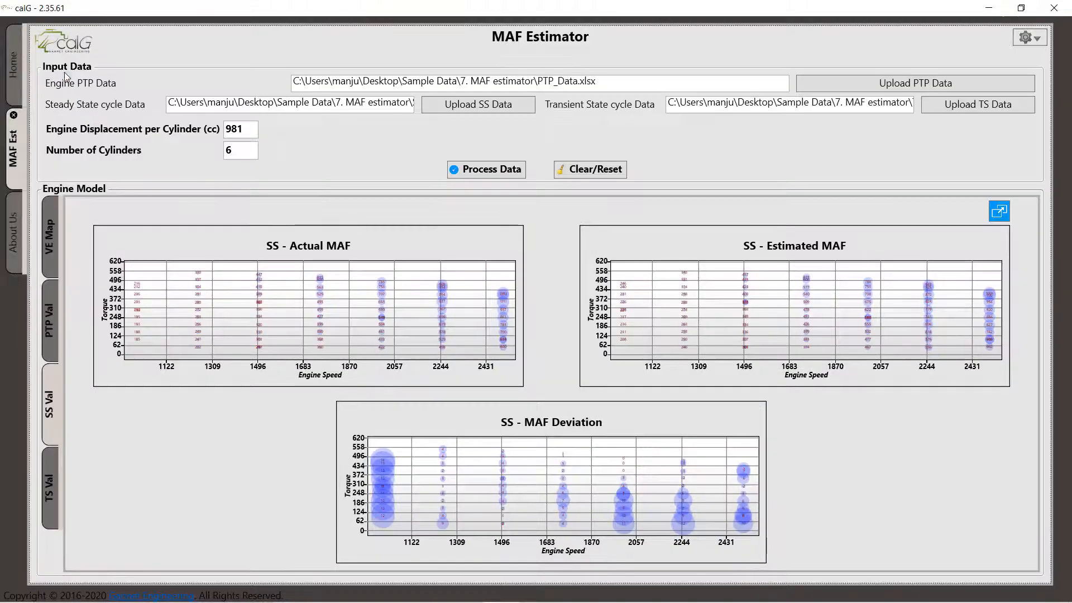
# - Show the transient state validation results and examine the density of points within +/- 10% deviation
pyautogui.click(55, 473)
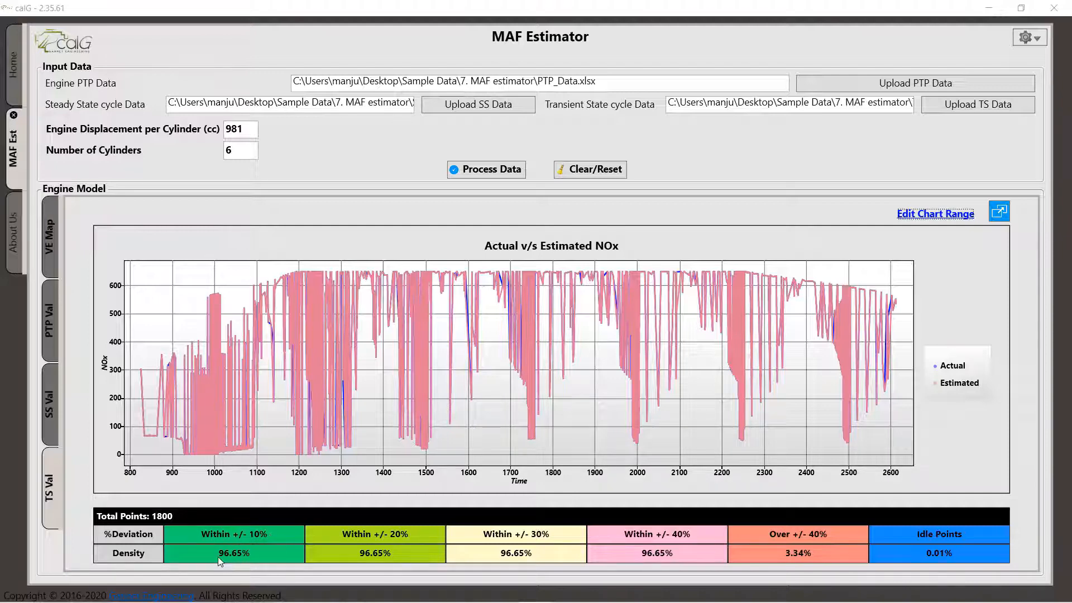
pyautogui.click(246, 556)
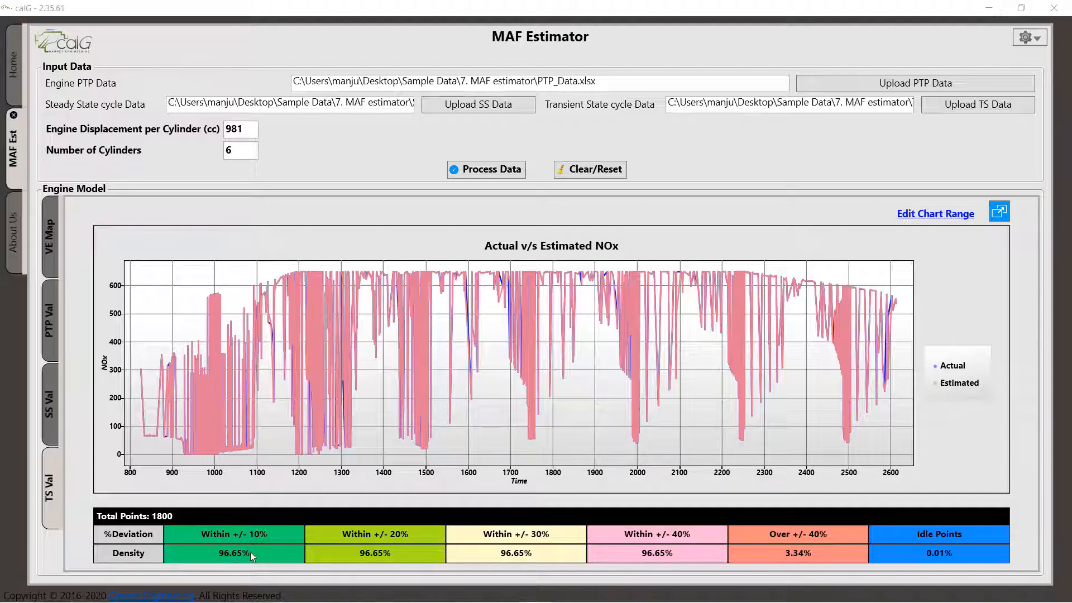